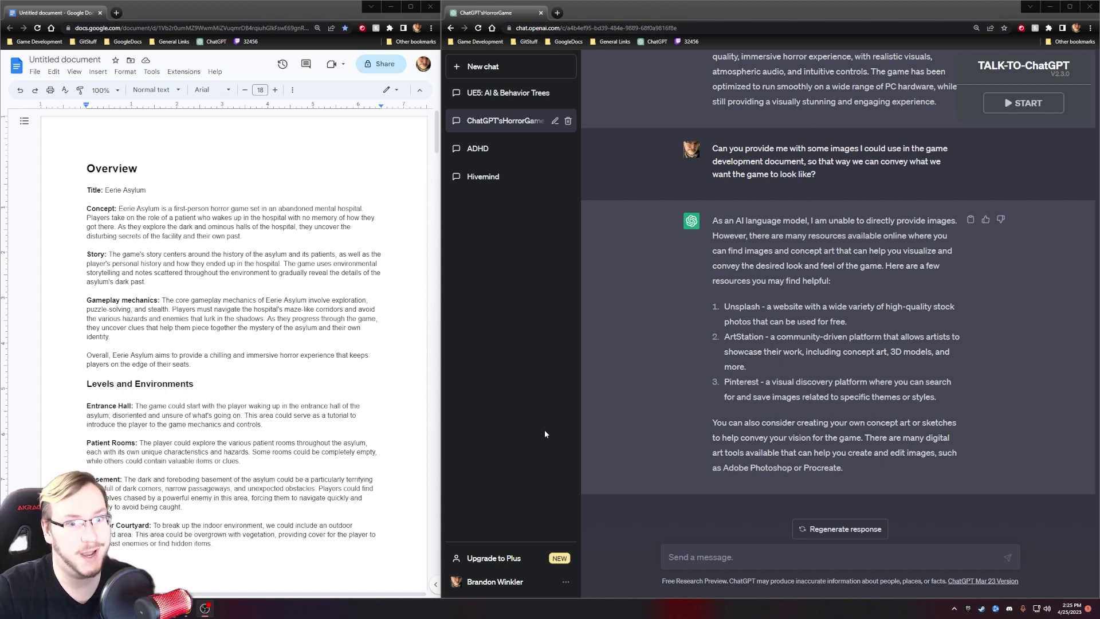
# Ask ChatGPT to flesh out the asylum story's characters, getting a five-step character-profile guide.
pyautogui.click(685, 558)
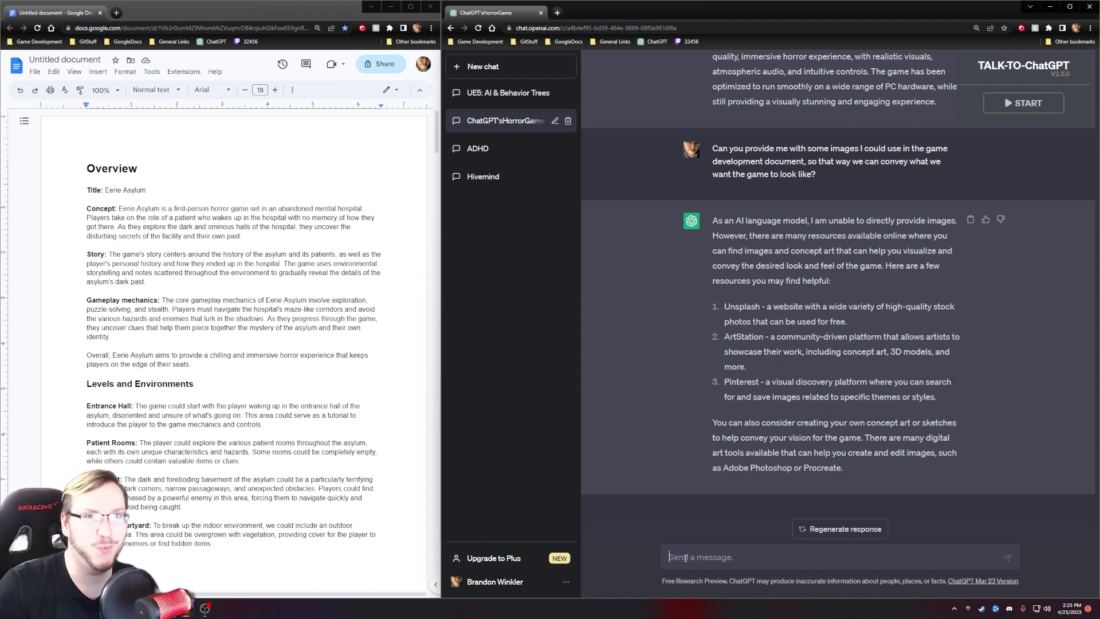
pyautogui.write("I'd love to g")
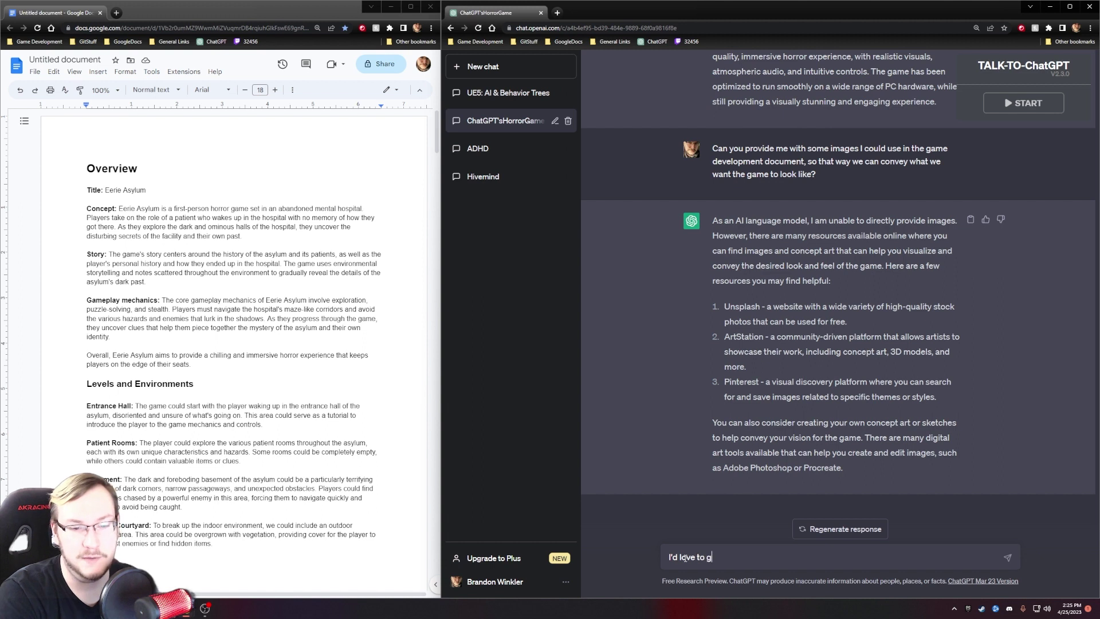
pyautogui.write('et our story a')
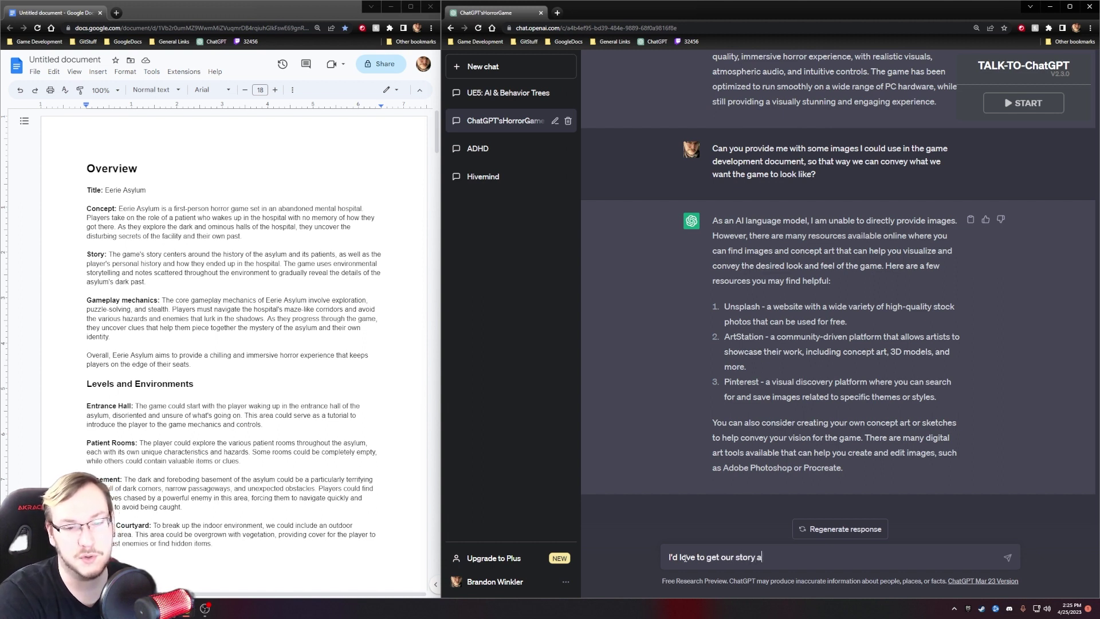
pyautogui.write(' bit more flus')
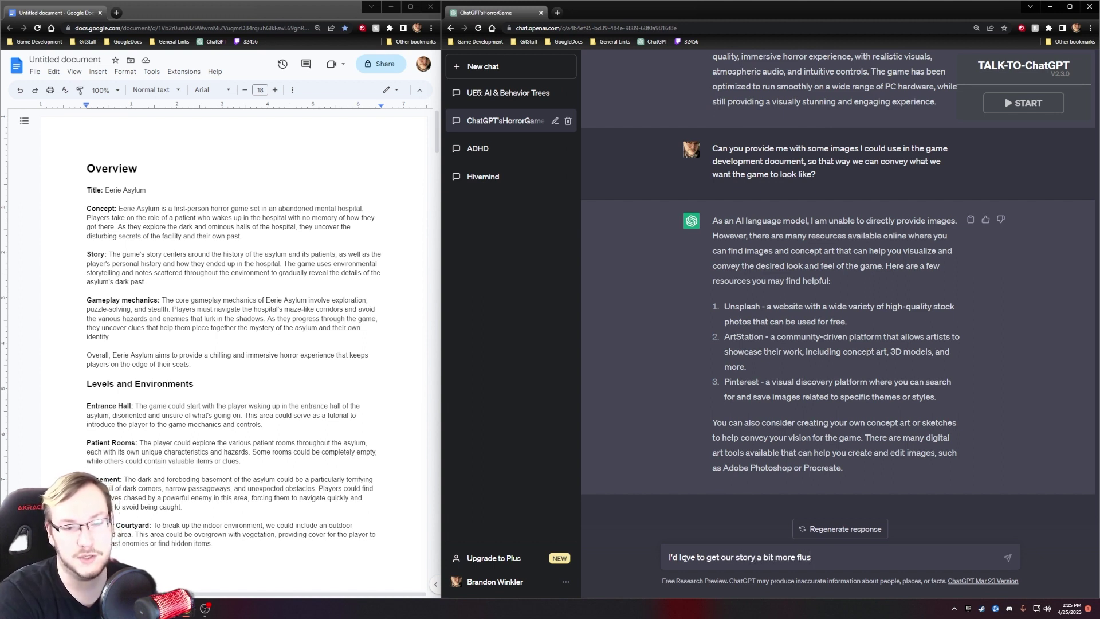
pyautogui.write('hed out, we know it ')
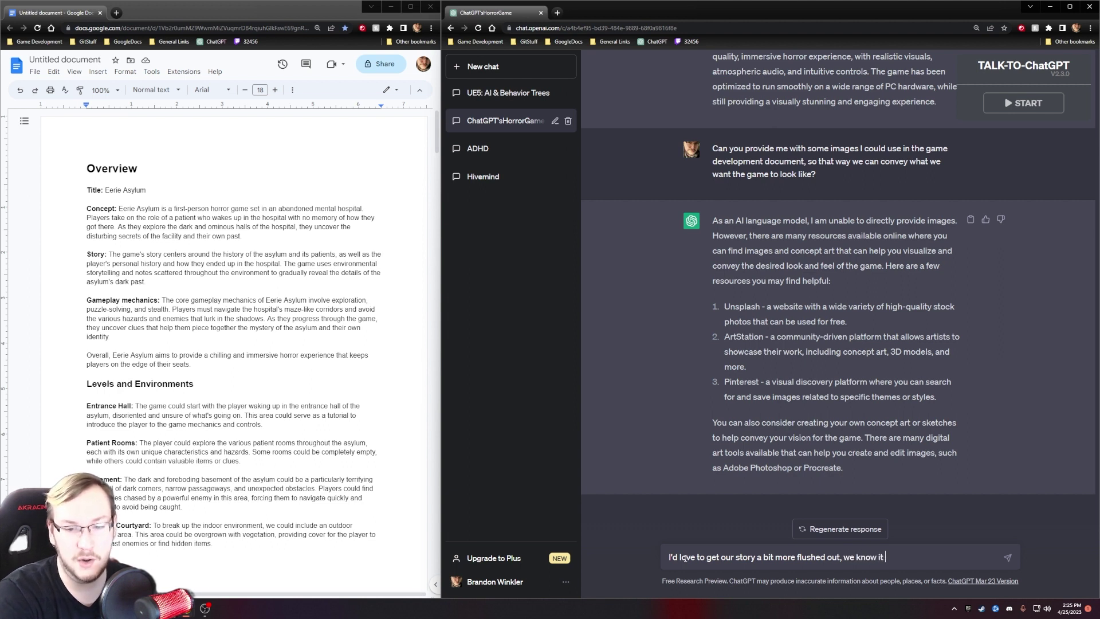
pyautogui.write('takes place in a')
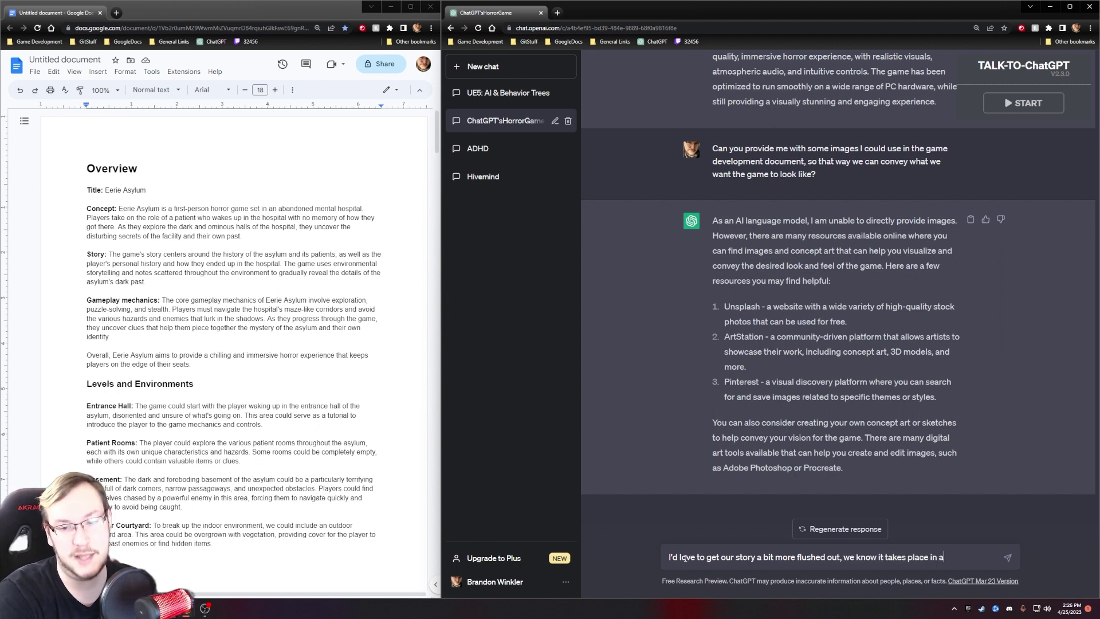
pyautogui.write(' asylum, we have id')
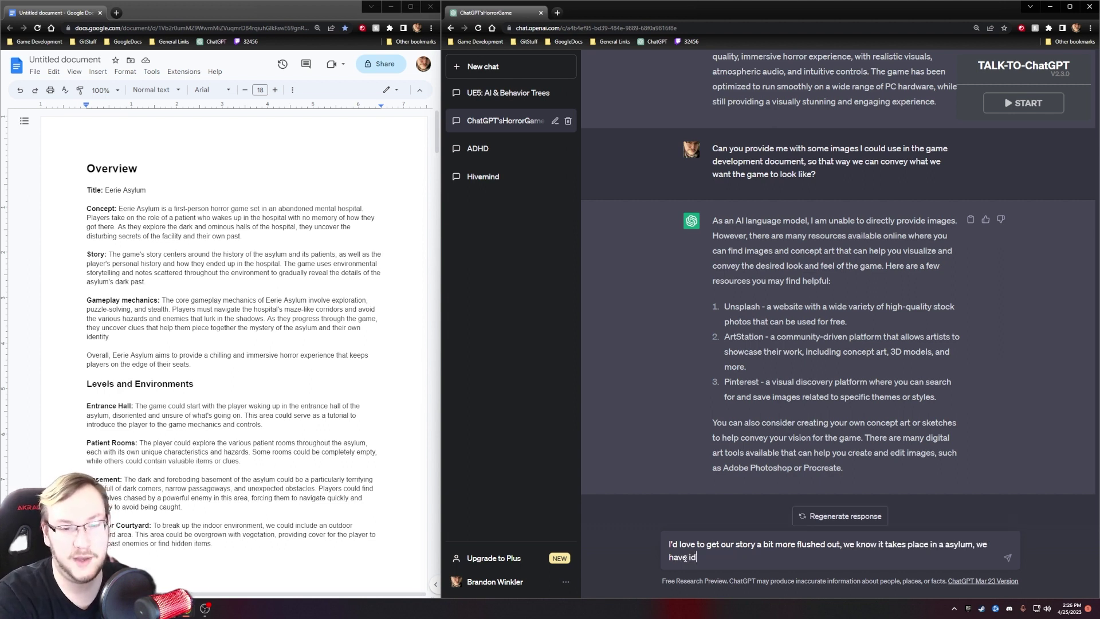
pyautogui.write('eas for the enemies, and I')
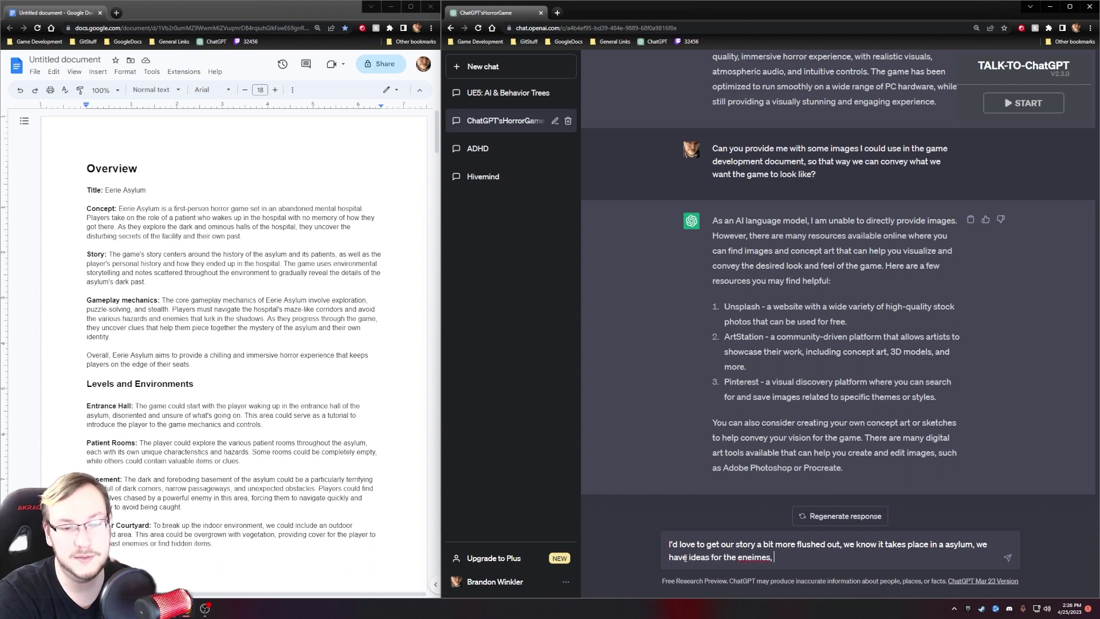
pyautogui.write('roughly what ')
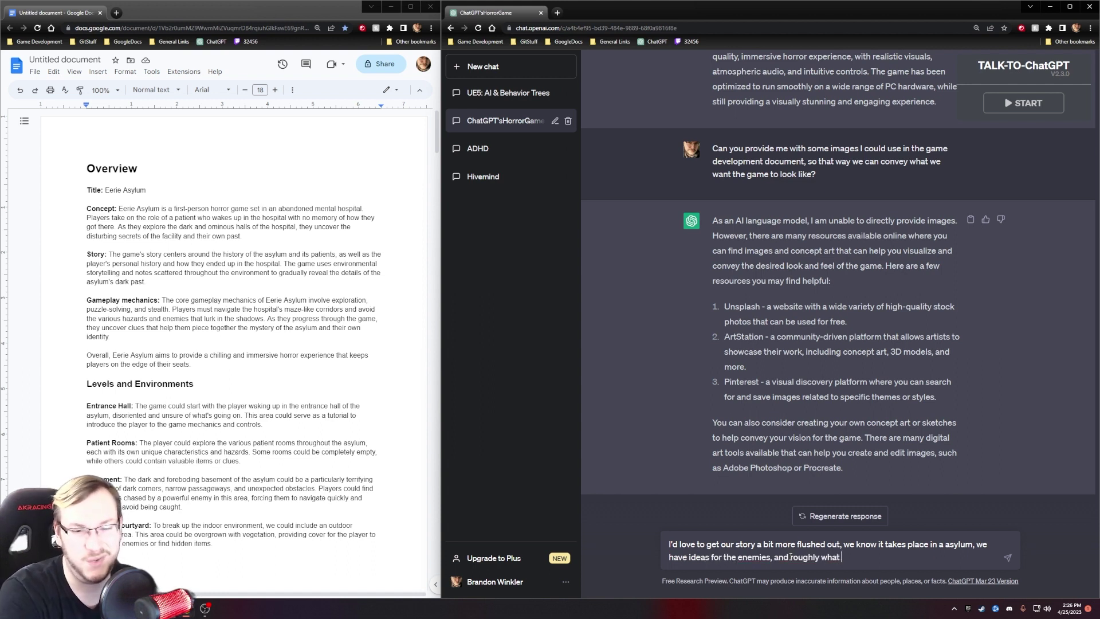
pyautogui.write('our main charac')
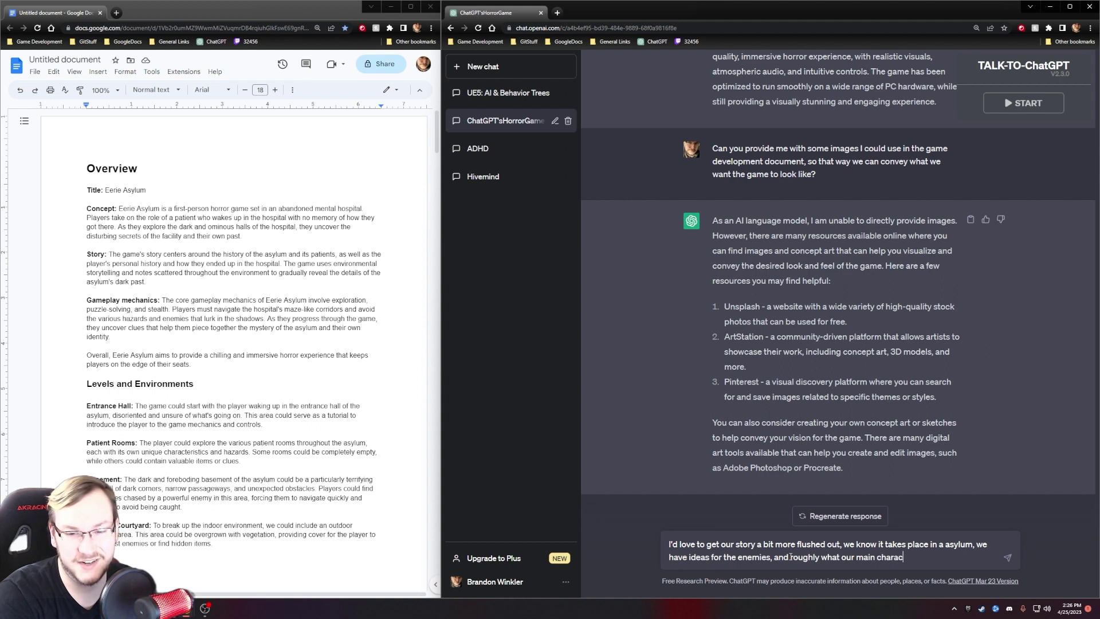
pyautogui.write("ter is about. However, let's")
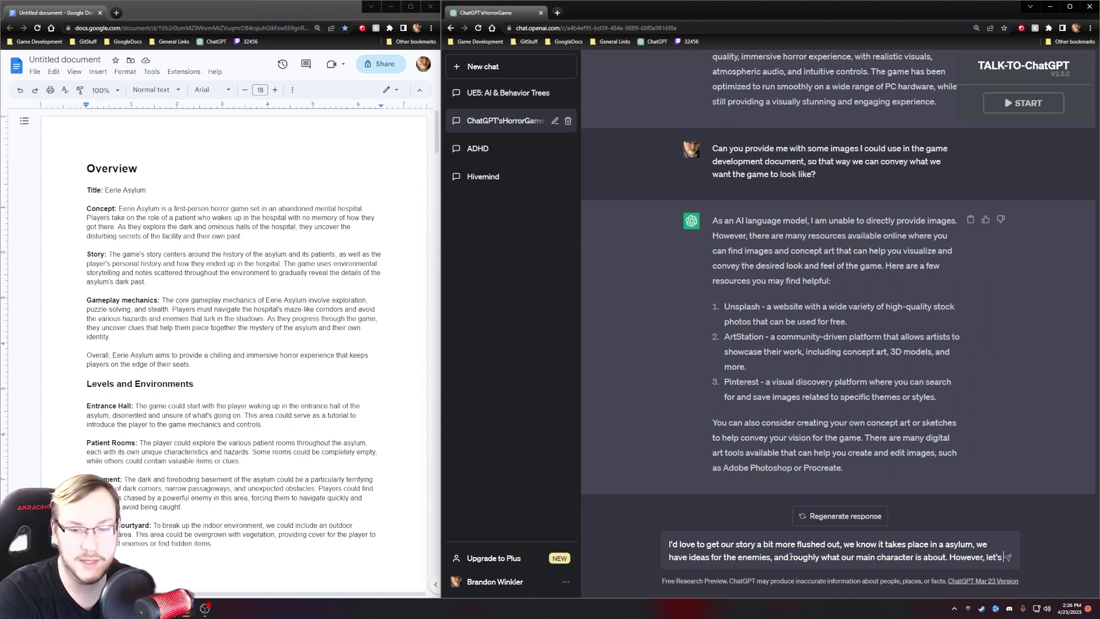
pyautogui.write(' solidify those cha')
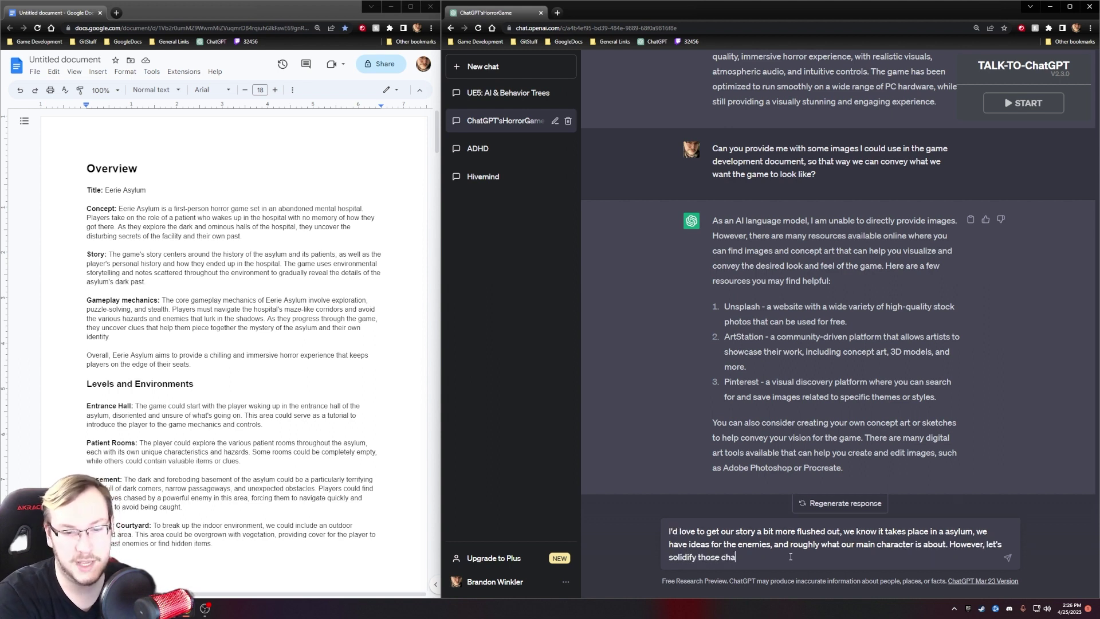
pyautogui.write('racters! How should we get starte')
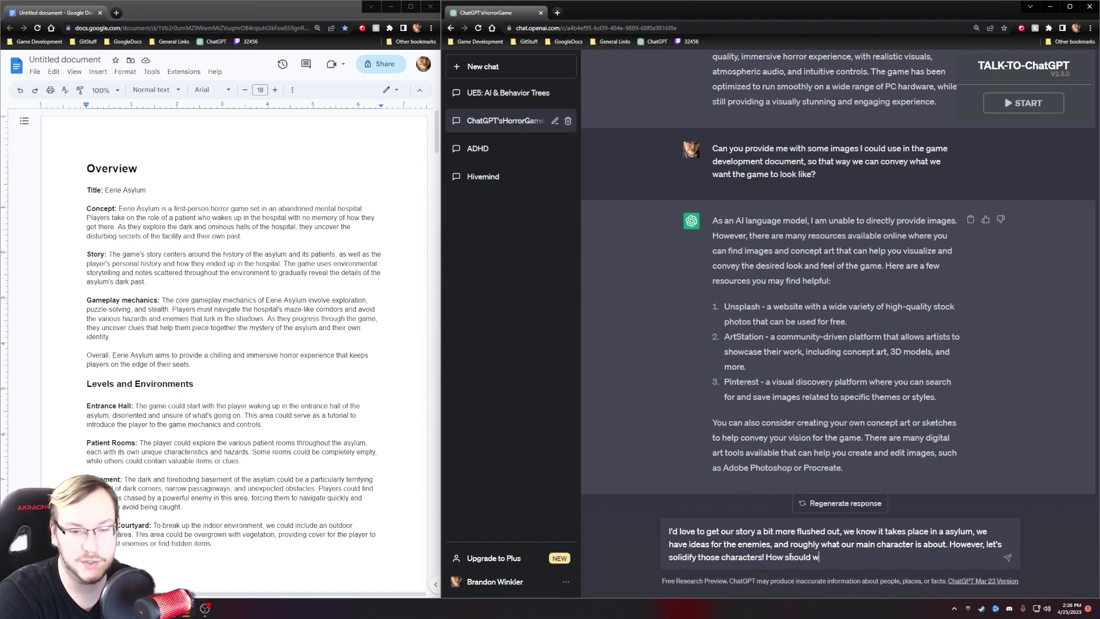
pyautogui.write('d?')
pyautogui.press('Return')
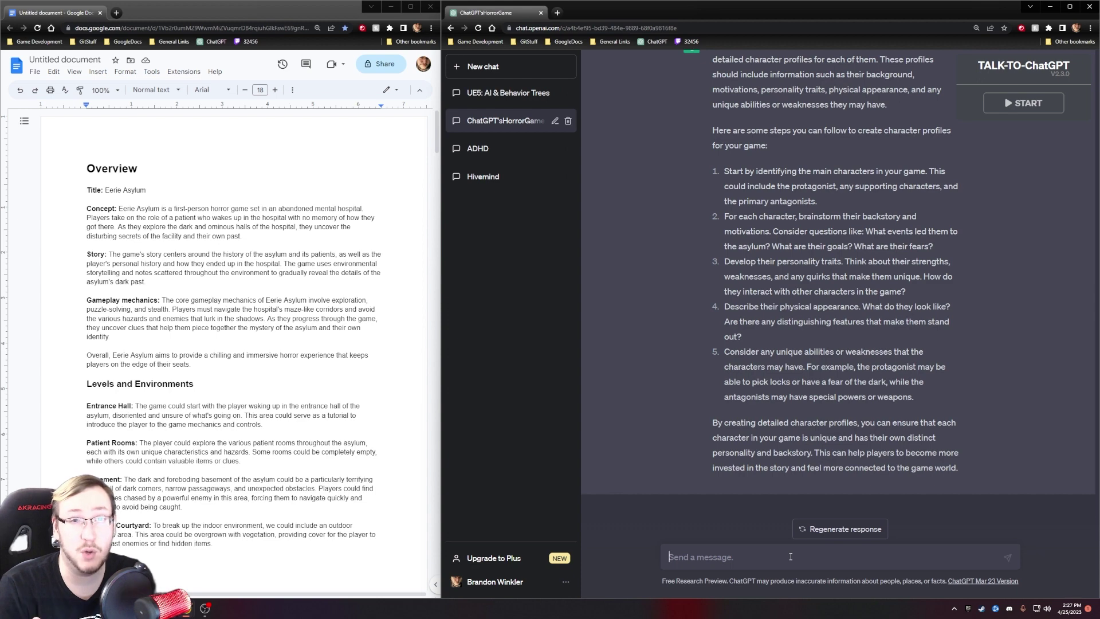
# Send 'Well let's start with part 1!' to get the protagonist and antagonist ideas.
pyautogui.scroll(1, 629, 388)
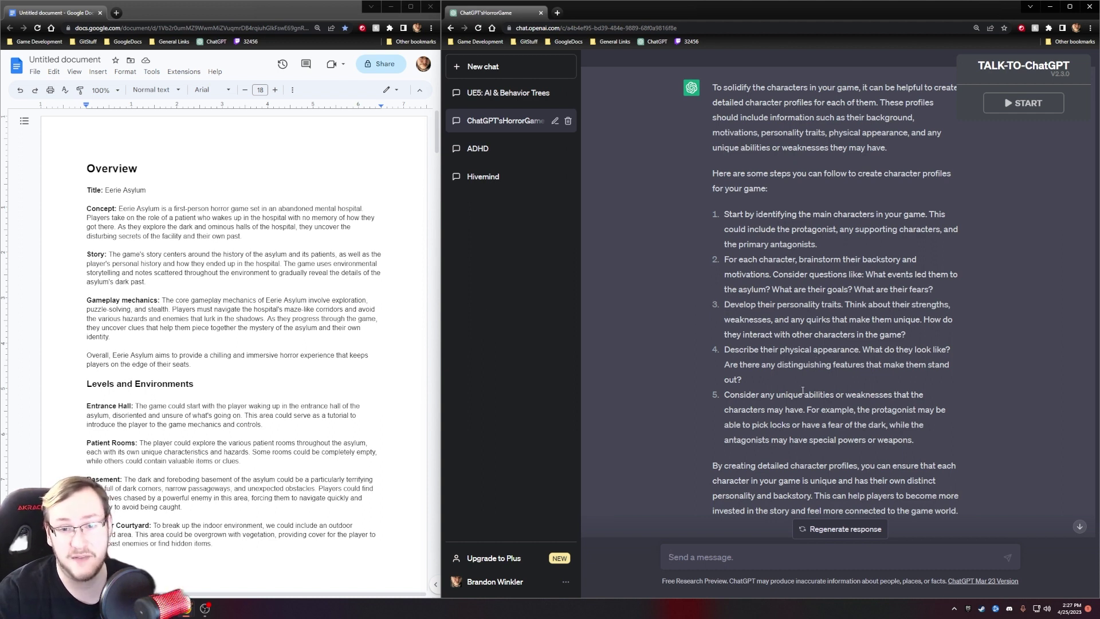
pyautogui.scroll(-1, 802, 390)
pyautogui.write("Well let's stasrt wi")
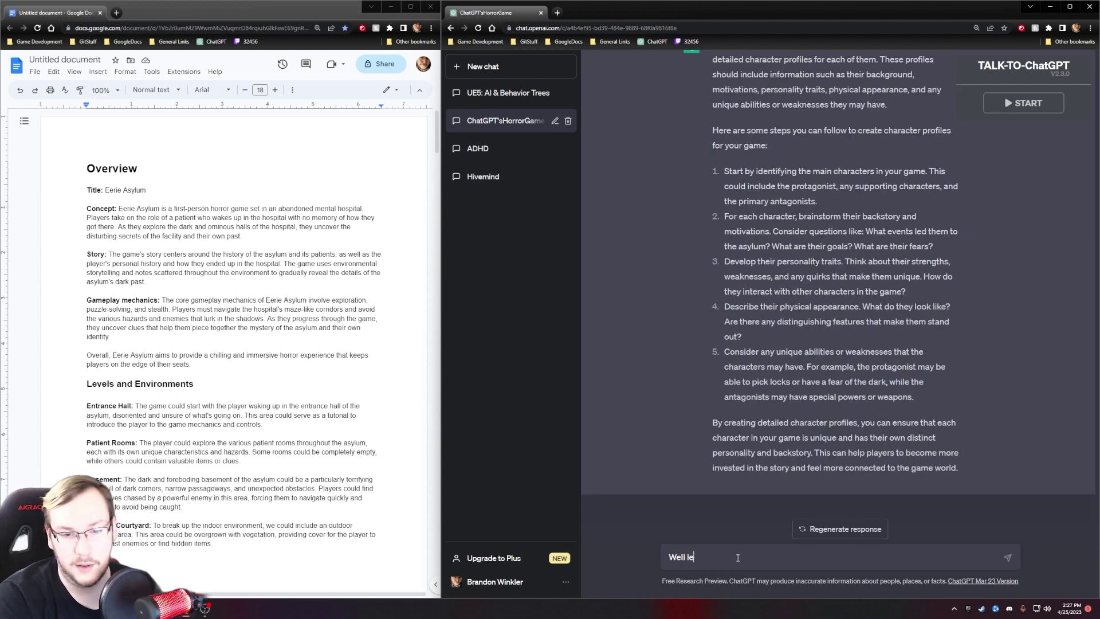
pyautogui.press('BackSpace')
pyautogui.press('BackSpace')
pyautogui.press('BackSpace')
pyautogui.press('BackSpace')
pyautogui.press('BackSpace')
pyautogui.press('BackSpace')
pyautogui.press('BackSpace')
pyautogui.press('BackSpace')
pyautogui.press('BackSpace')
pyautogui.write('start with part 1!')
pyautogui.press('Return')
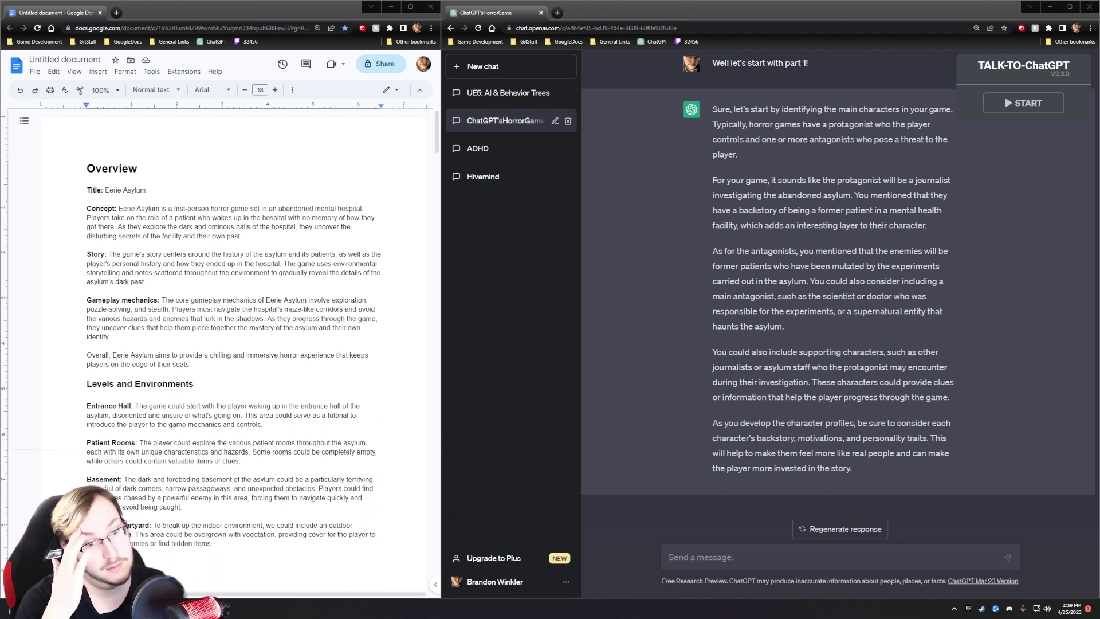
# Google 'asylum horror game news reporter' in a new tab for reference.
pyautogui.click(116, 13)
pyautogui.write('asylu')
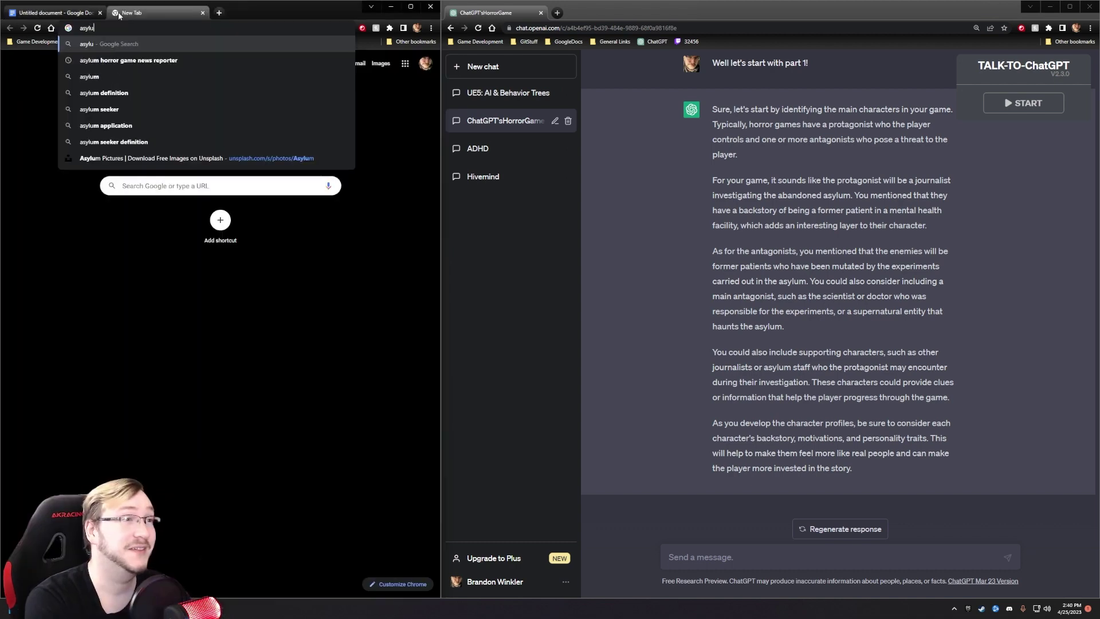
pyautogui.write('m horro game news reporter')
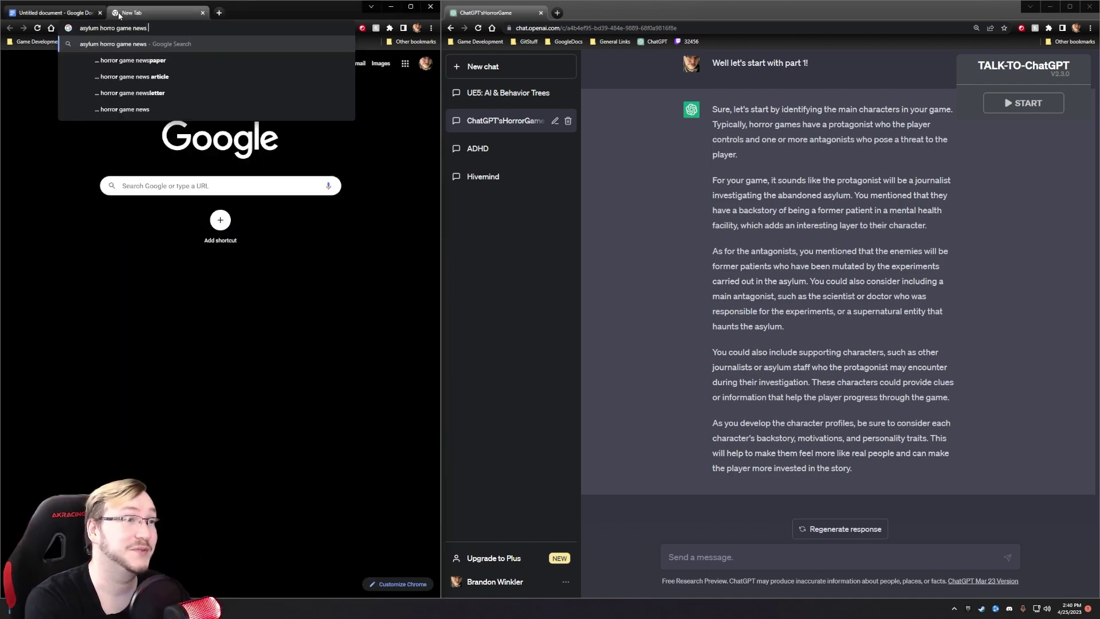
pyautogui.press('Return')
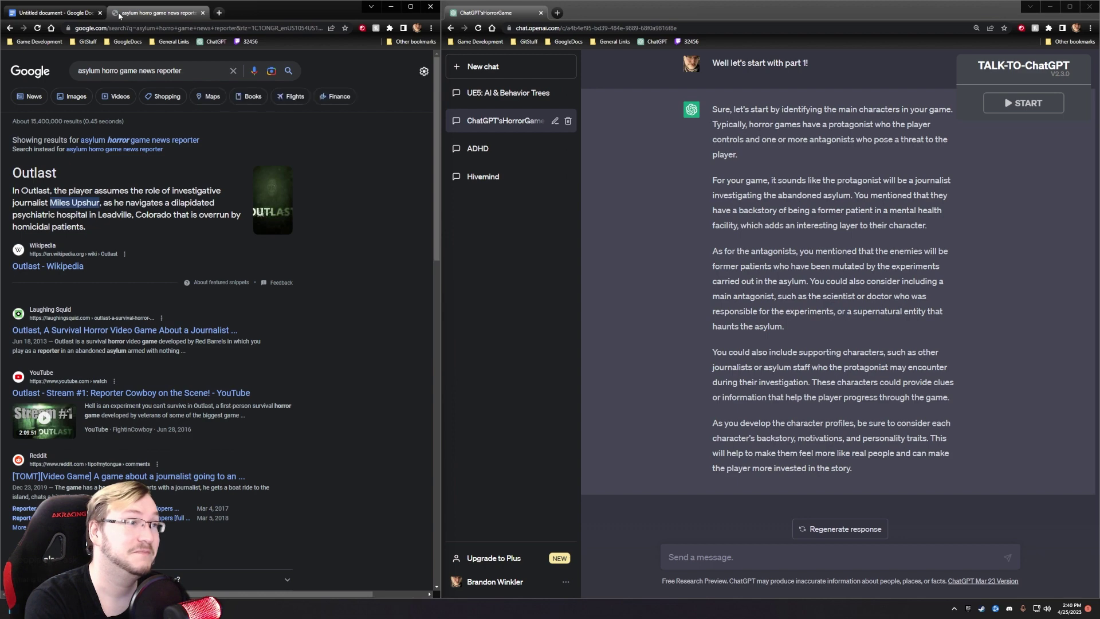
# Close the search tab and ask ChatGPT for other jobs or reasons the protagonist visits the asylum.
pyautogui.middleClick(119, 15)
pyautogui.click(692, 556)
pyautogui.write("Let's tr")
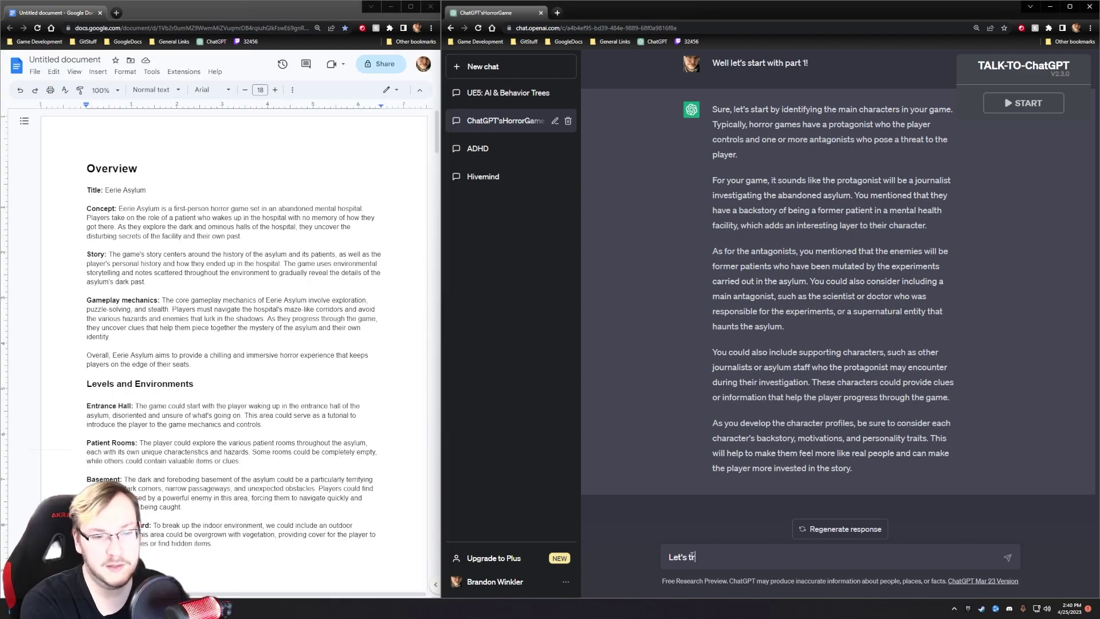
pyautogui.write('y something new with t')
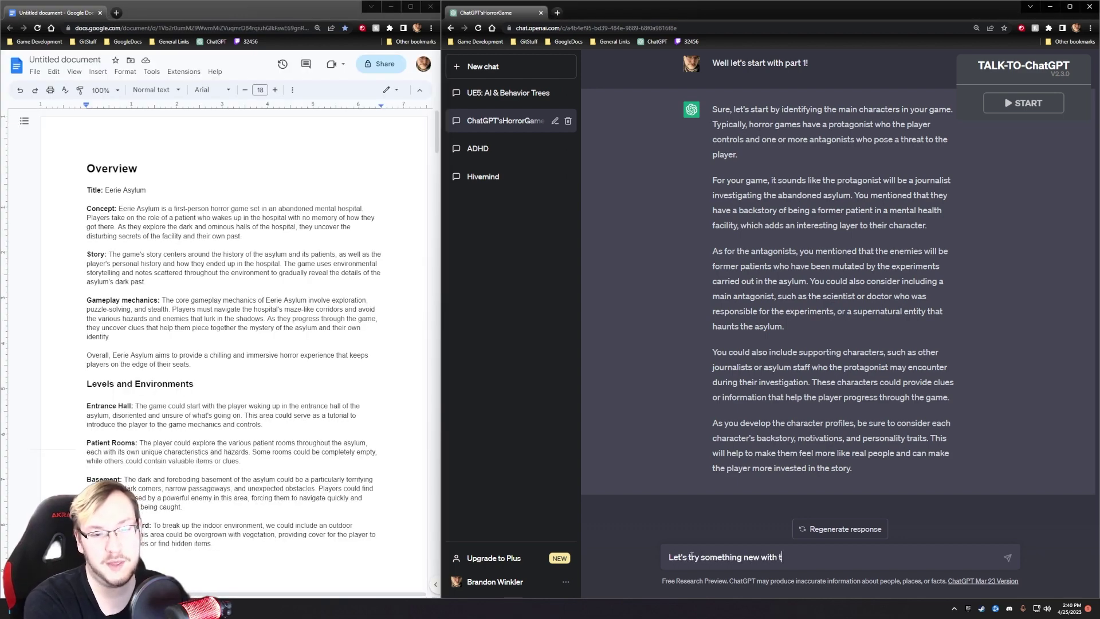
pyautogui.write('he main character, ')
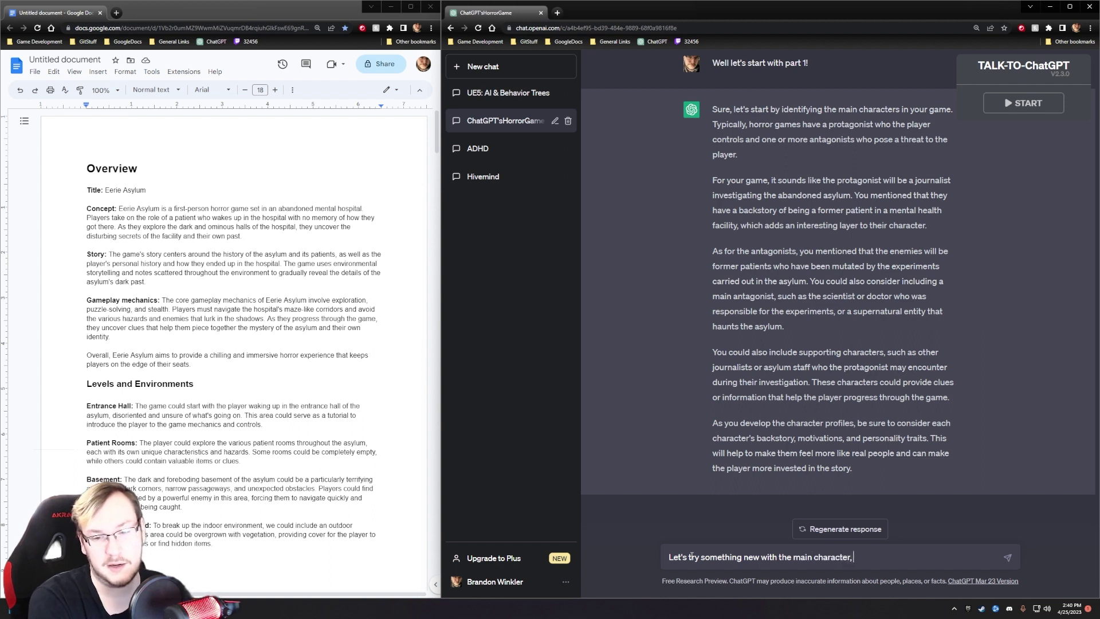
pyautogui.write("let's ")
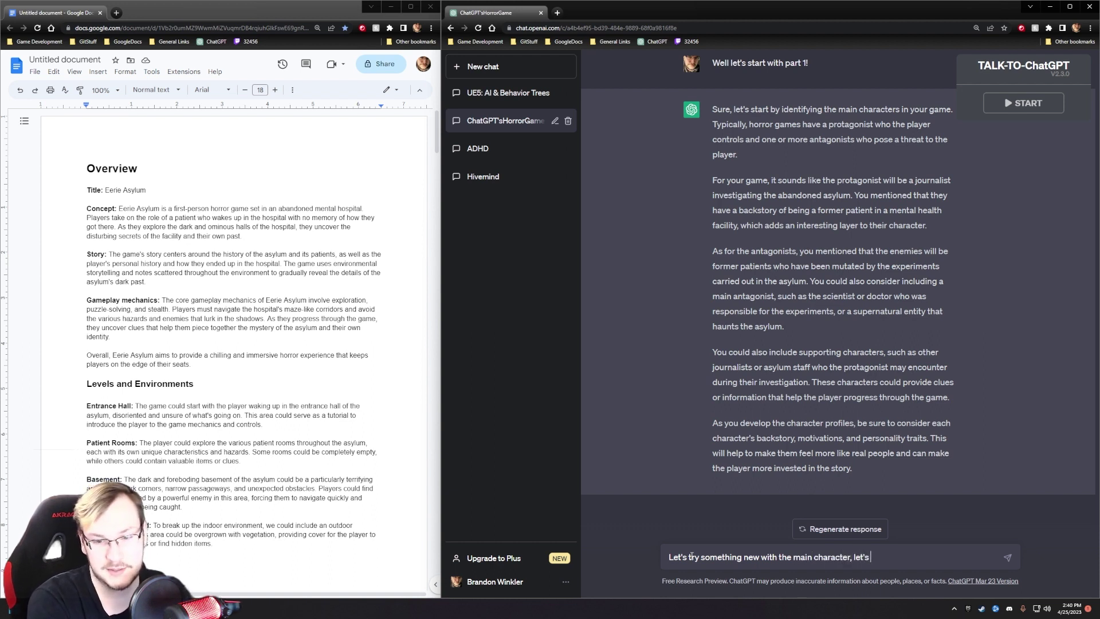
pyautogui.write('consider other possib')
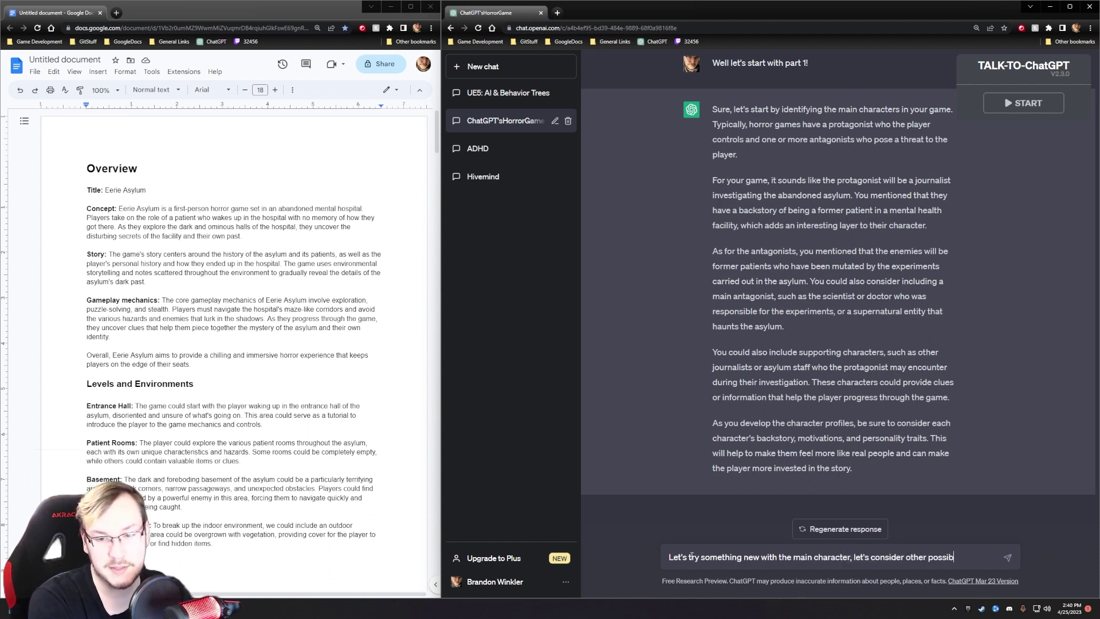
pyautogui.write('le jobs or reasons he may be there')
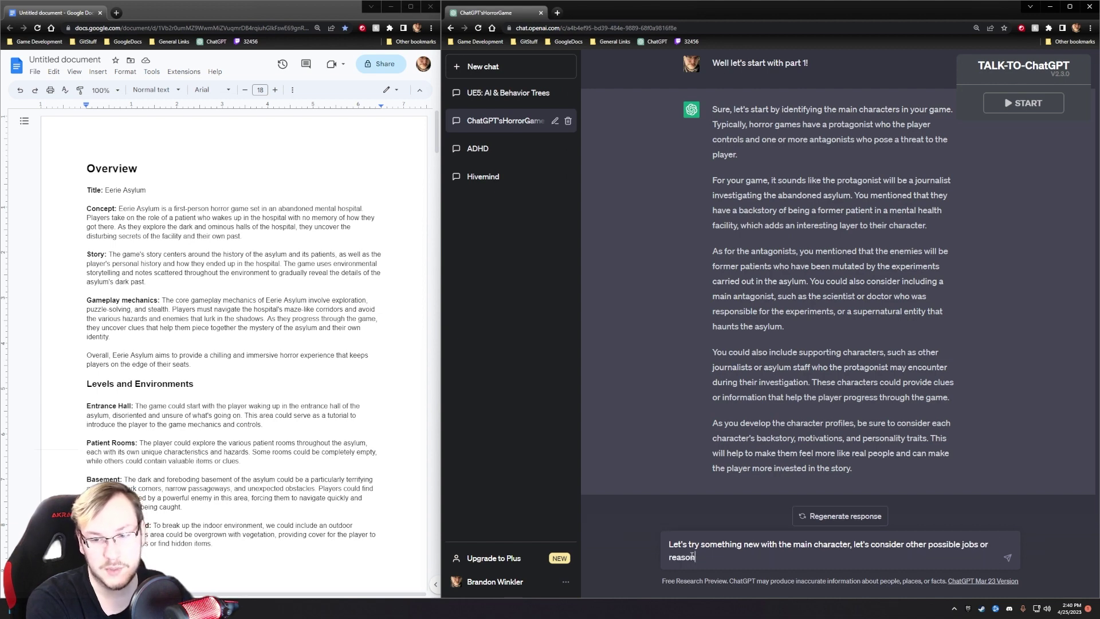
pyautogui.write('!')
pyautogui.press('Return')
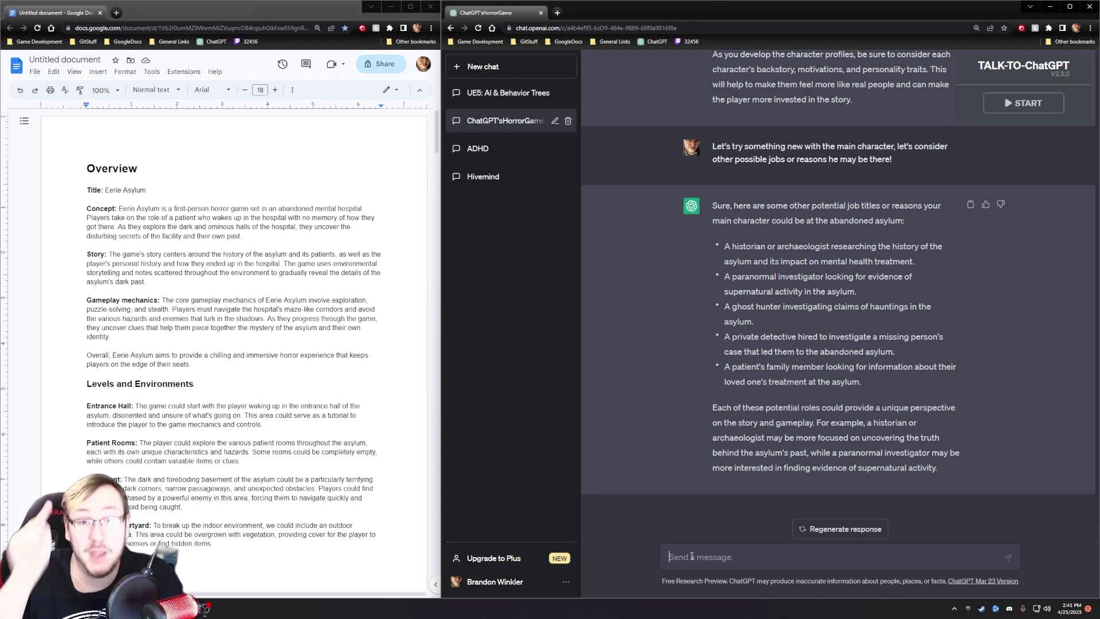
# Reply 'An archaeologist would be super cool!' to choose the archaeologist protagonist.
pyautogui.write('An archa')
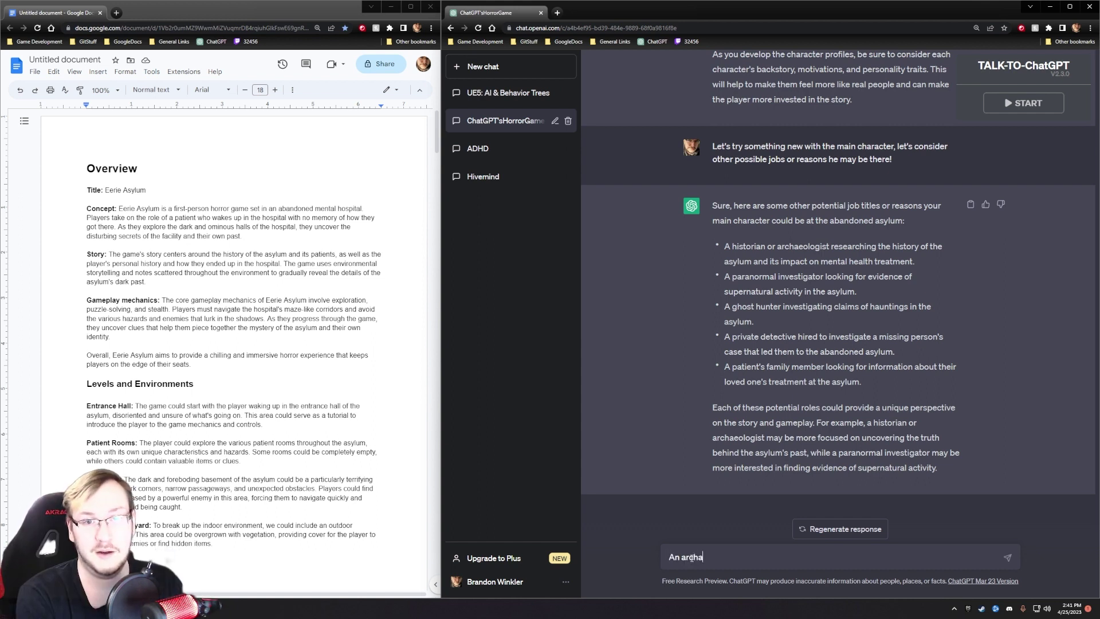
pyautogui.write('eologist would be super cool')
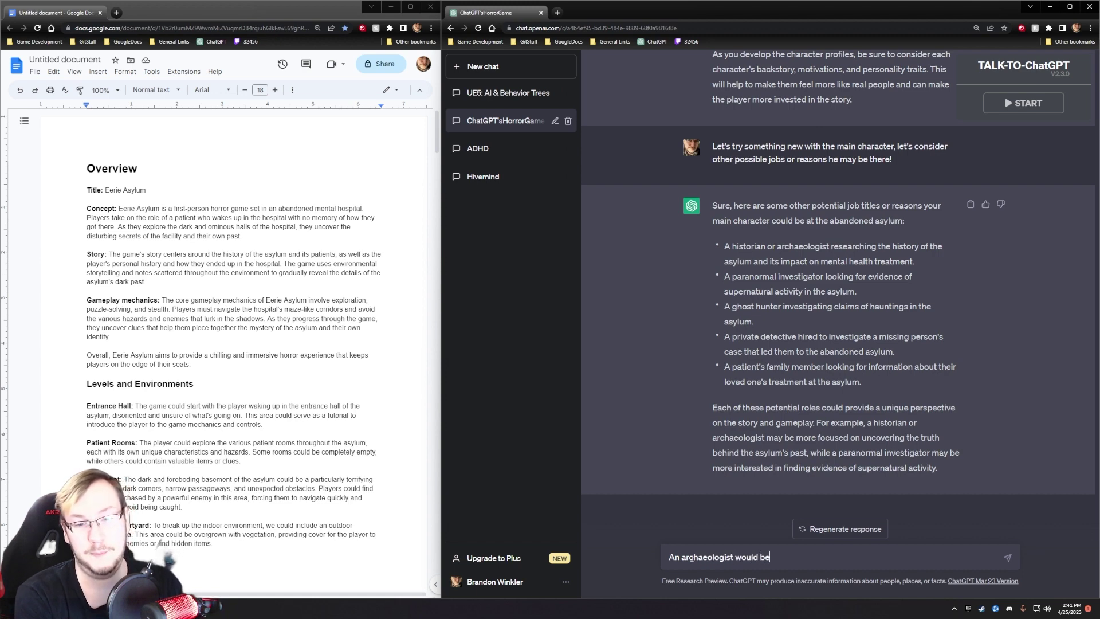
pyautogui.write('!')
pyautogui.press('Return')
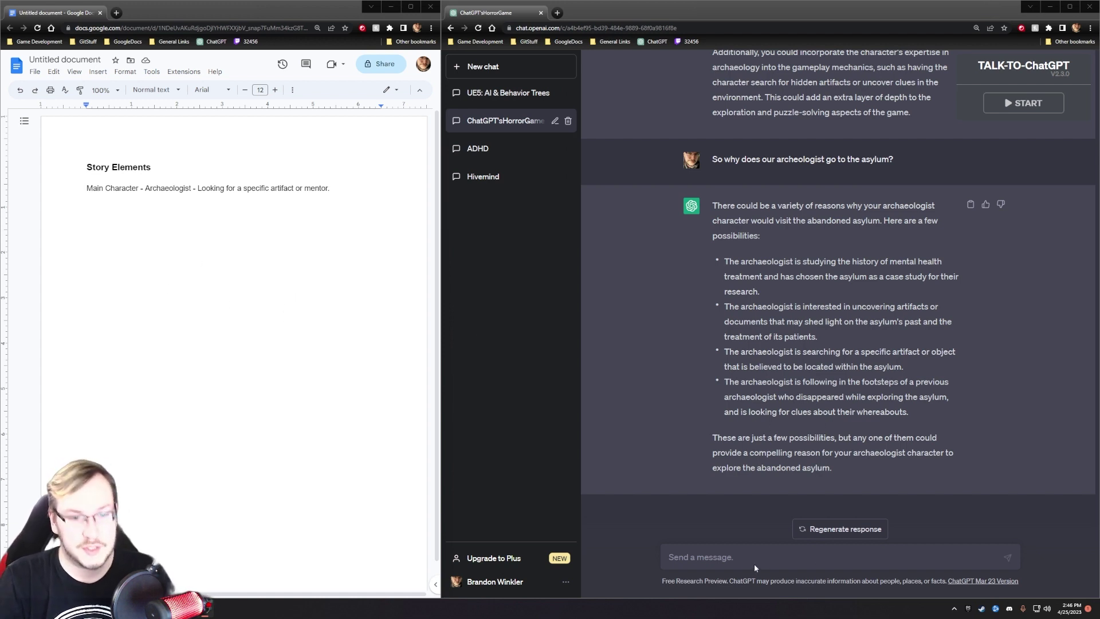
# Ask ChatGPT 'Are they male or female?', then 'Pick a number between 1 and 3'.
pyautogui.click(728, 561)
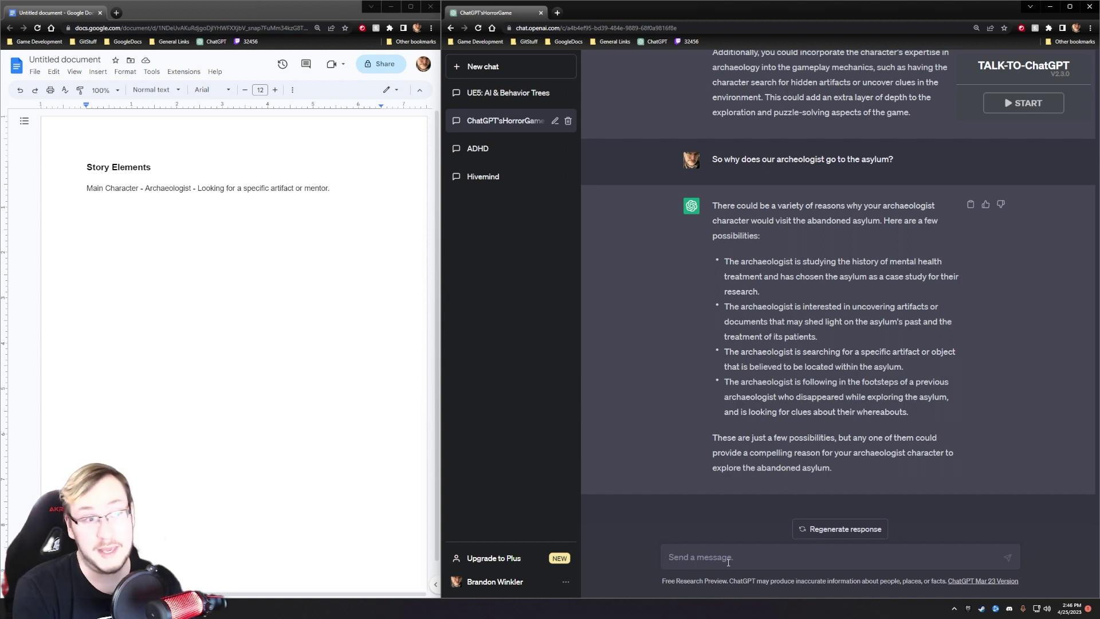
pyautogui.write('Are they ')
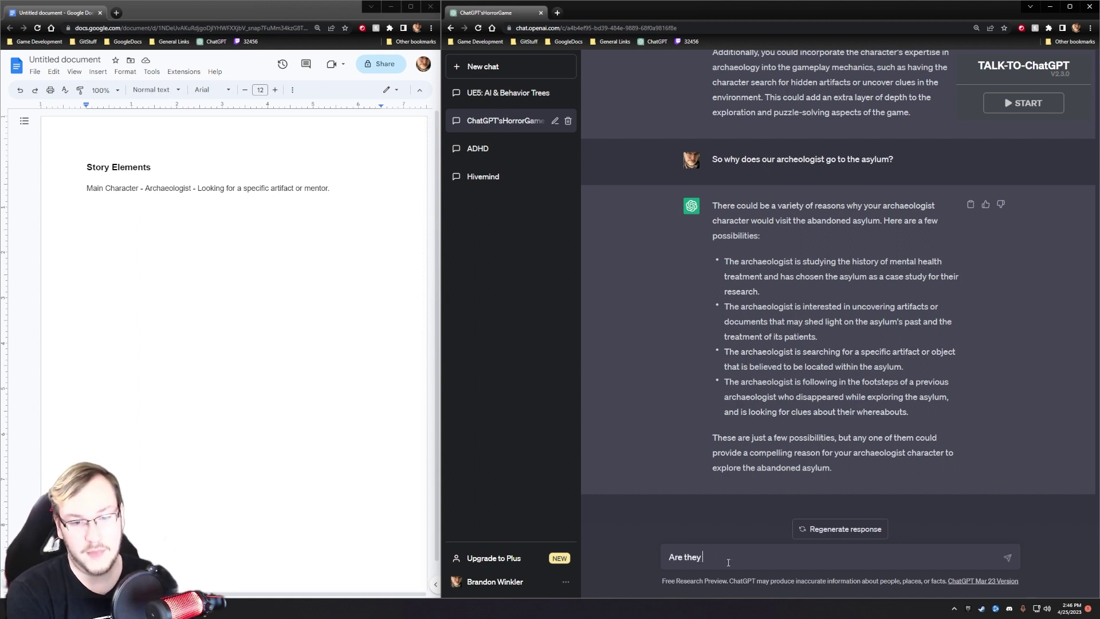
pyautogui.write('male or female?')
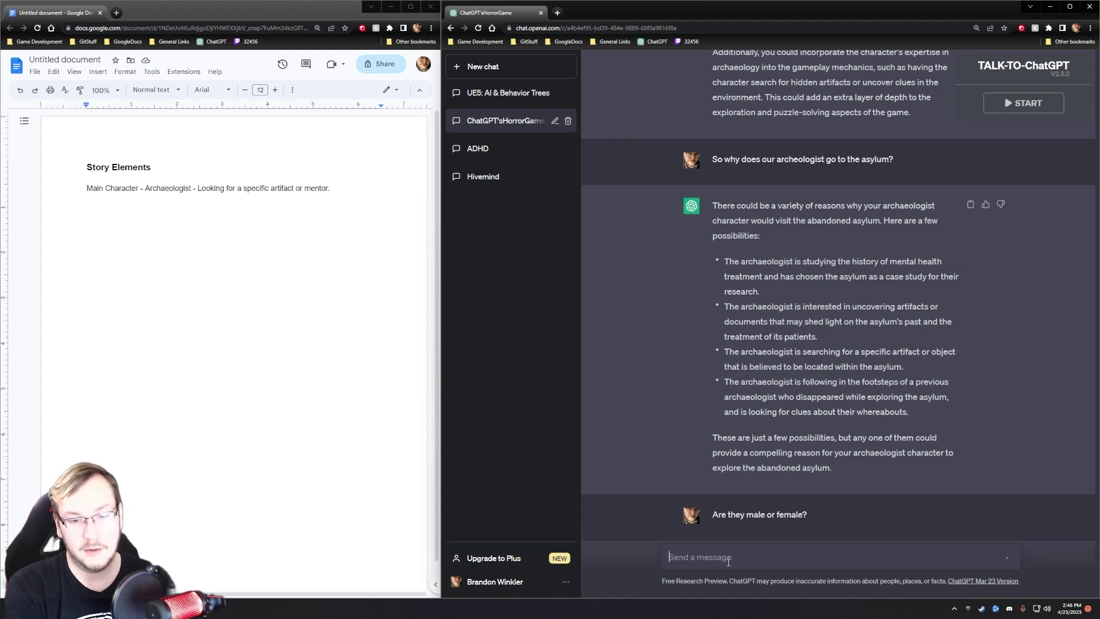
pyautogui.press('Return')
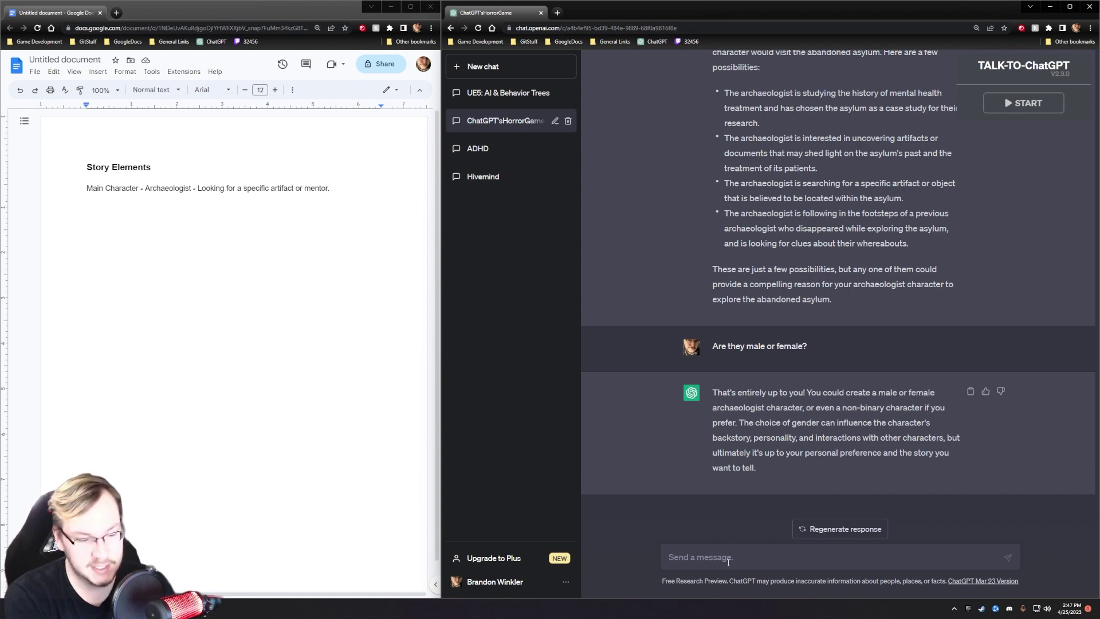
pyautogui.write('Pick a jnumber between 1 and 3')
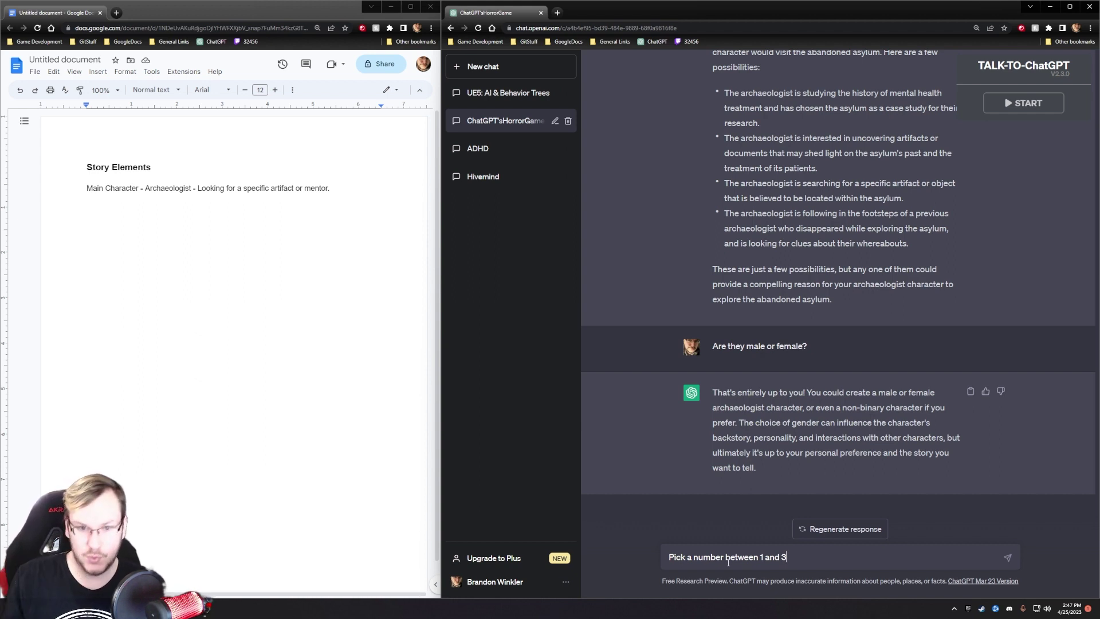
pyautogui.press('Return')
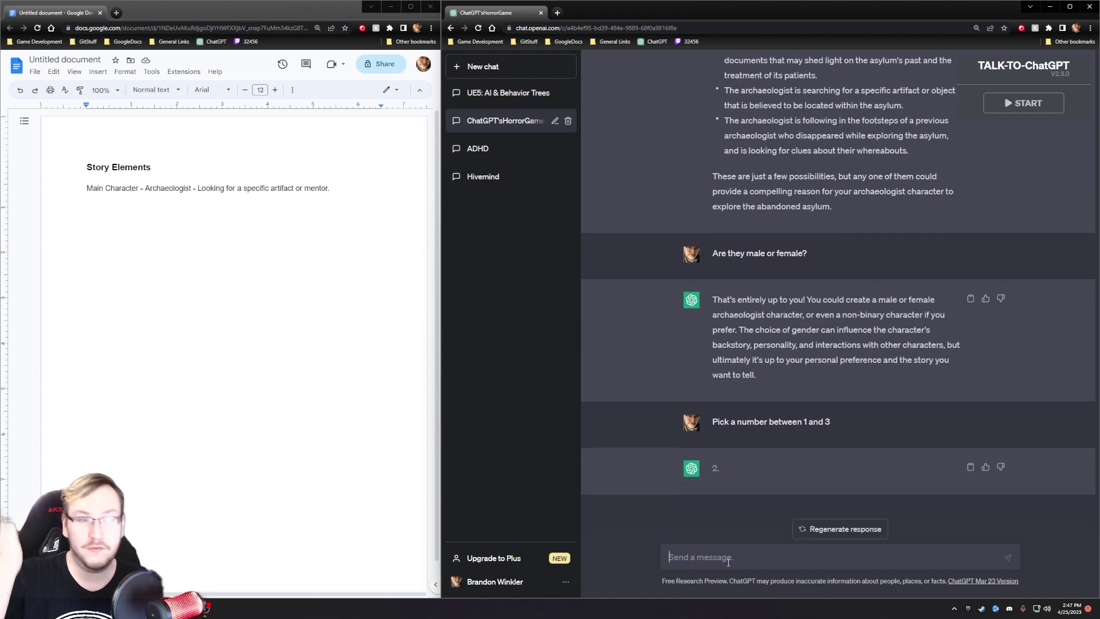
# Add 'Female' to the doc's main character line, then ask ChatGPT for fake female archeologist names.
pyautogui.click(338, 178)
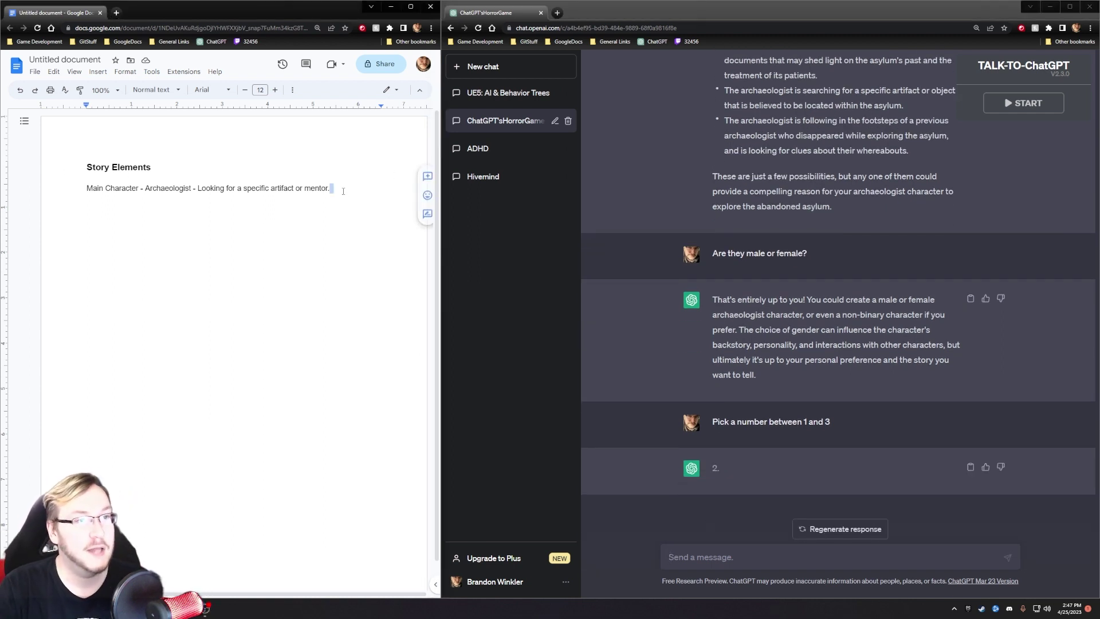
pyautogui.write('Female')
pyautogui.click(726, 549)
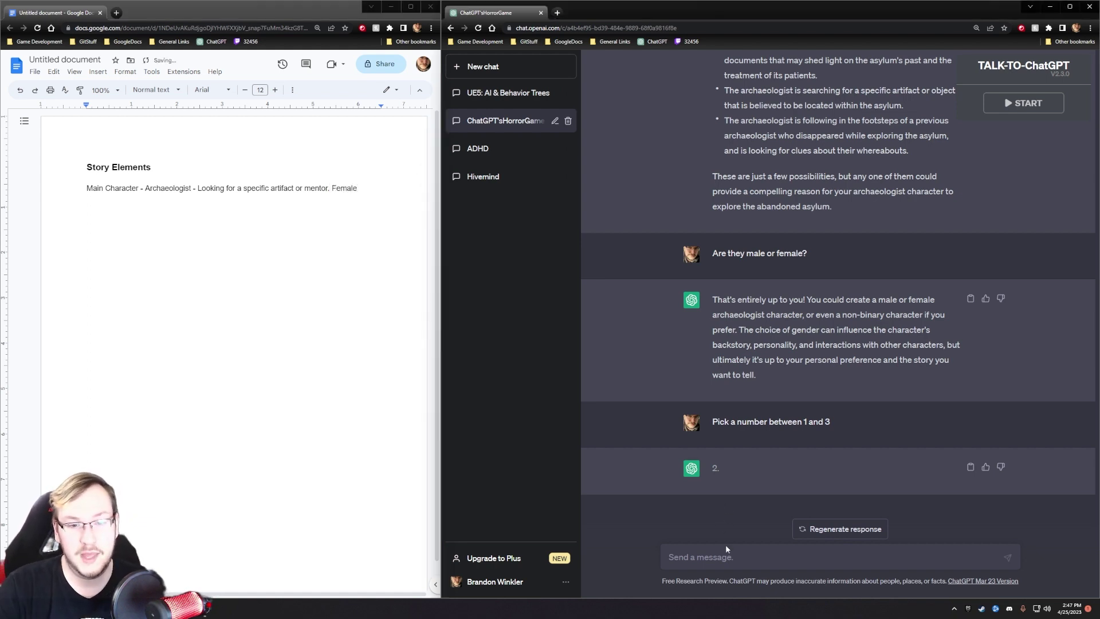
pyautogui.write('Okay! Can you give me some random fema')
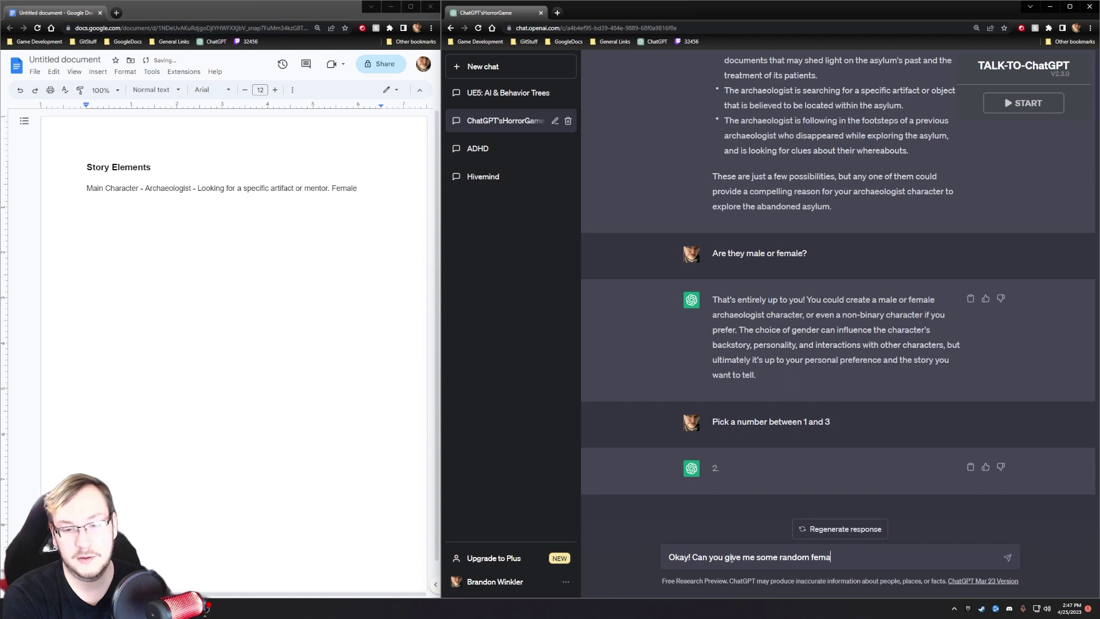
pyautogui.press('BackSpace')
pyautogui.press('BackSpace')
pyautogui.press('BackSpace')
pyautogui.write('fake female archaologist names?')
pyautogui.rightClick(897, 557)
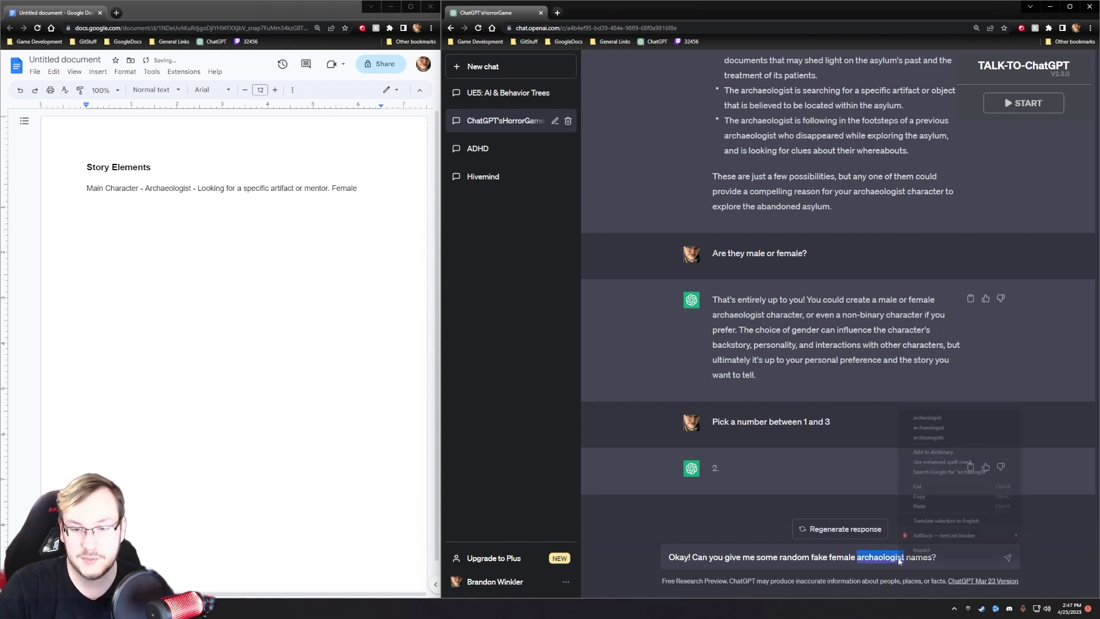
pyautogui.click(928, 418)
pyautogui.press('Return')
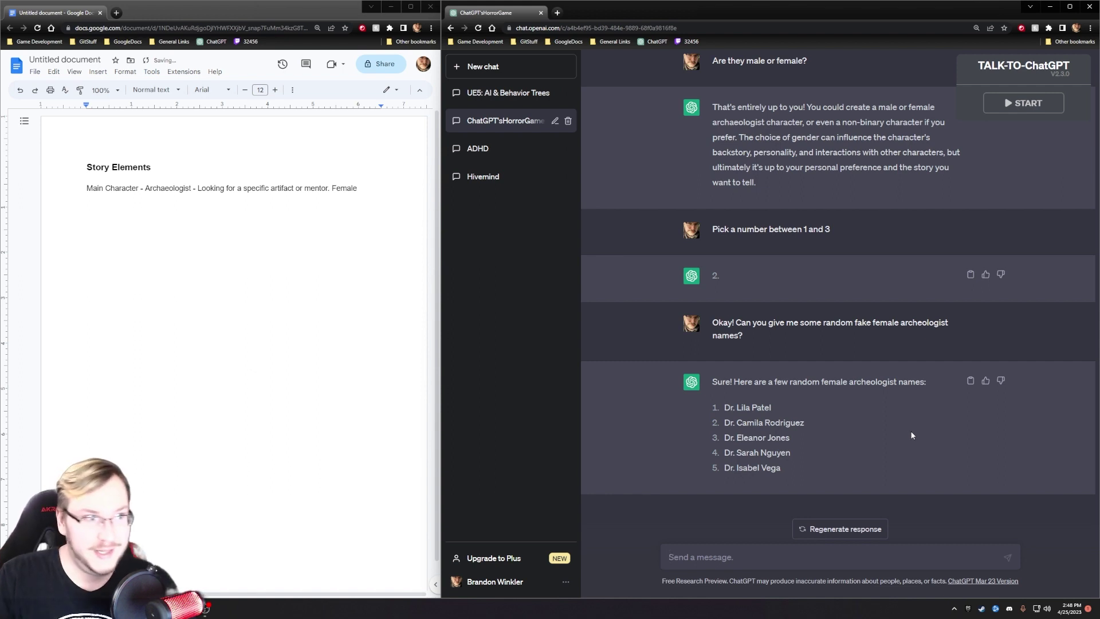
# Name the main character 'Dr. Eleanor Jones' in the doc and delete the word 'Female'.
pyautogui.click(144, 188)
pyautogui.write('Dar. Eleanor ')
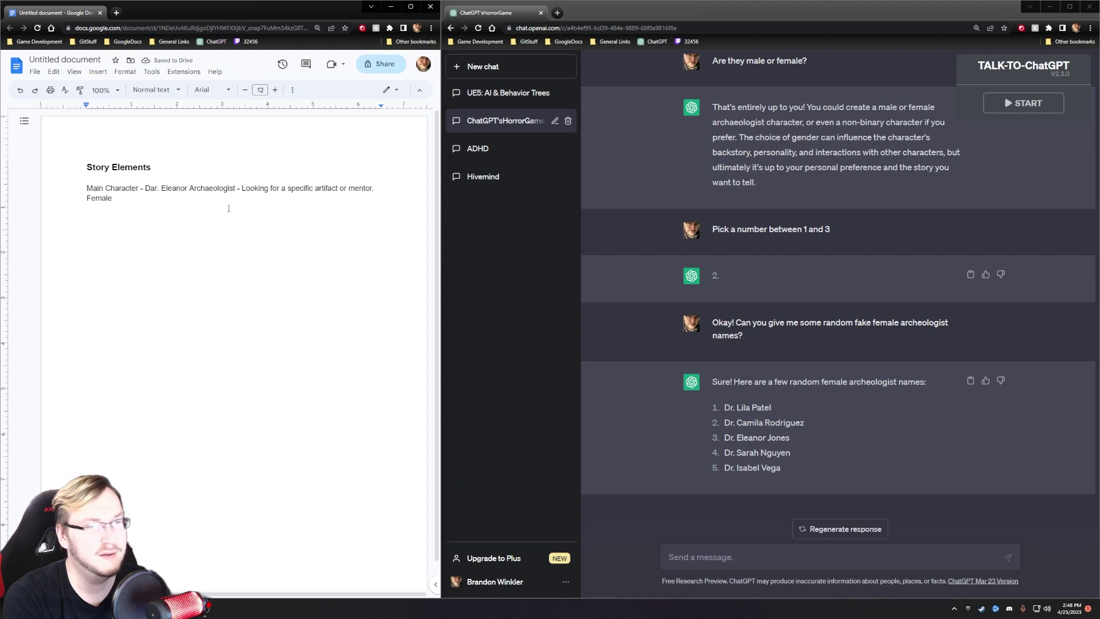
pyautogui.write('Jones -')
pyautogui.click(229, 208)
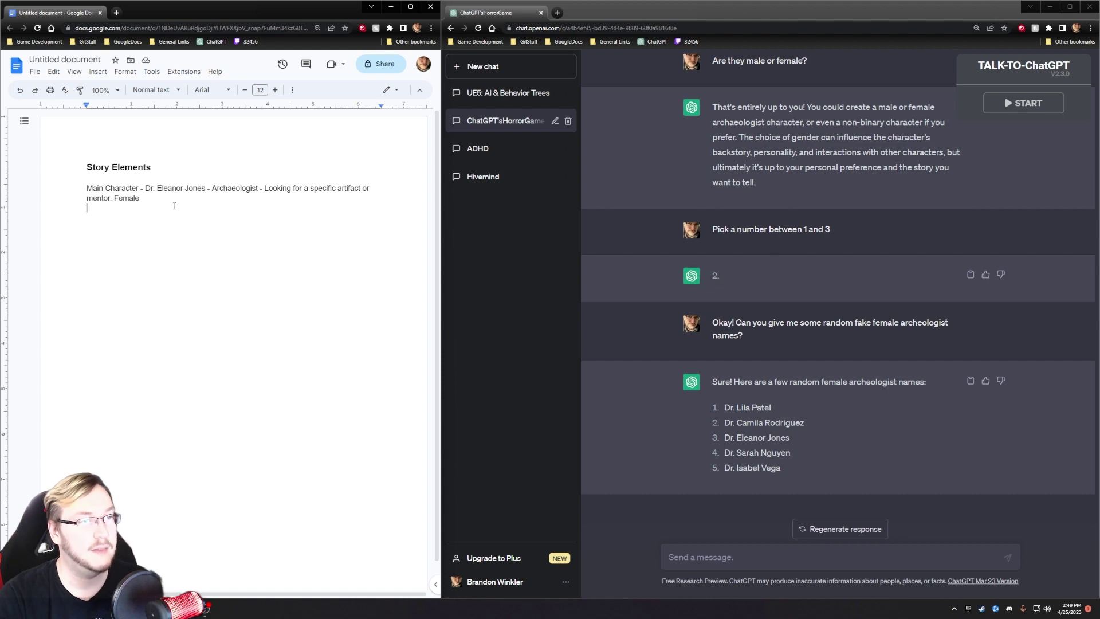
pyautogui.doubleClick(127, 198)
pyautogui.press('BackSpace')
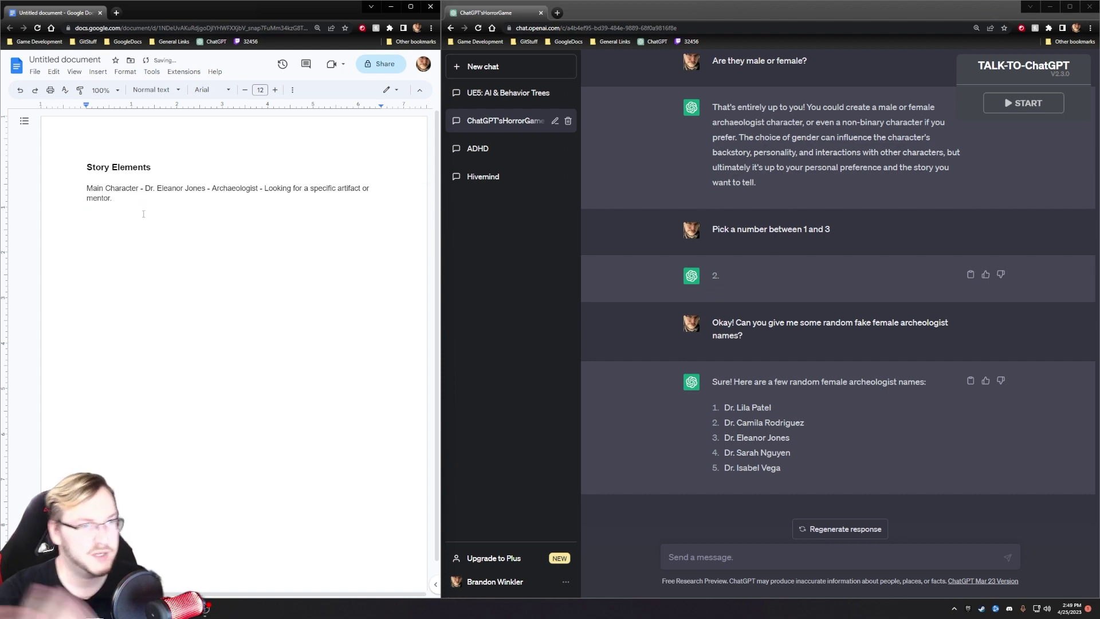
pyautogui.click(736, 559)
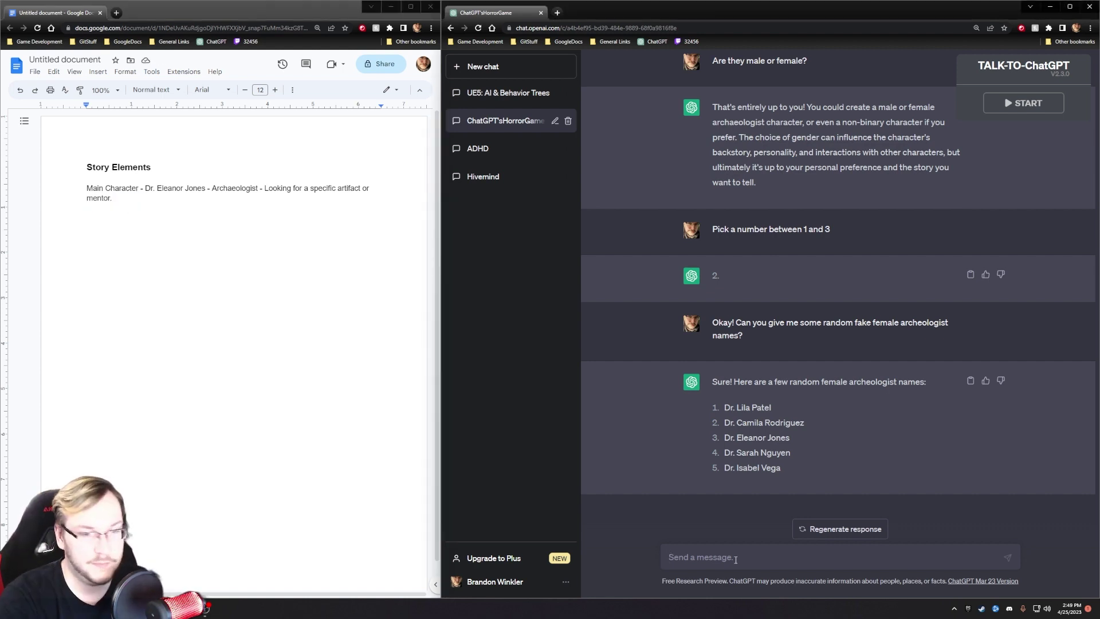
# Ask for a backstory leading Dr. Eleanor Jones into the asylum seeking a specific artifact.
pyautogui.write('What is an example back story for Dr. E')
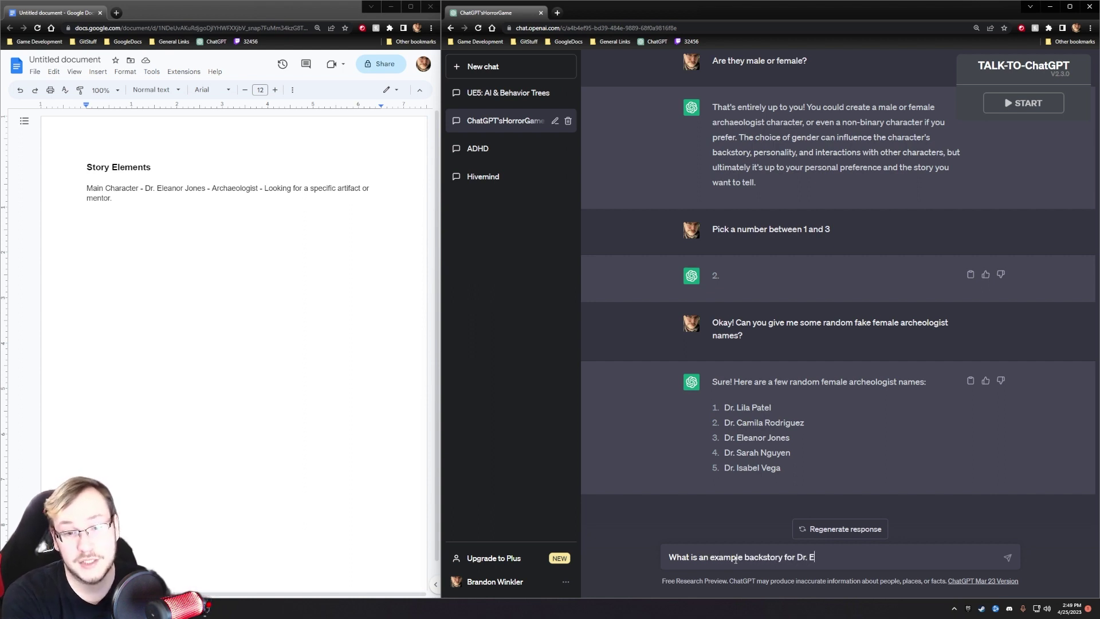
pyautogui.write('leanor Jones ')
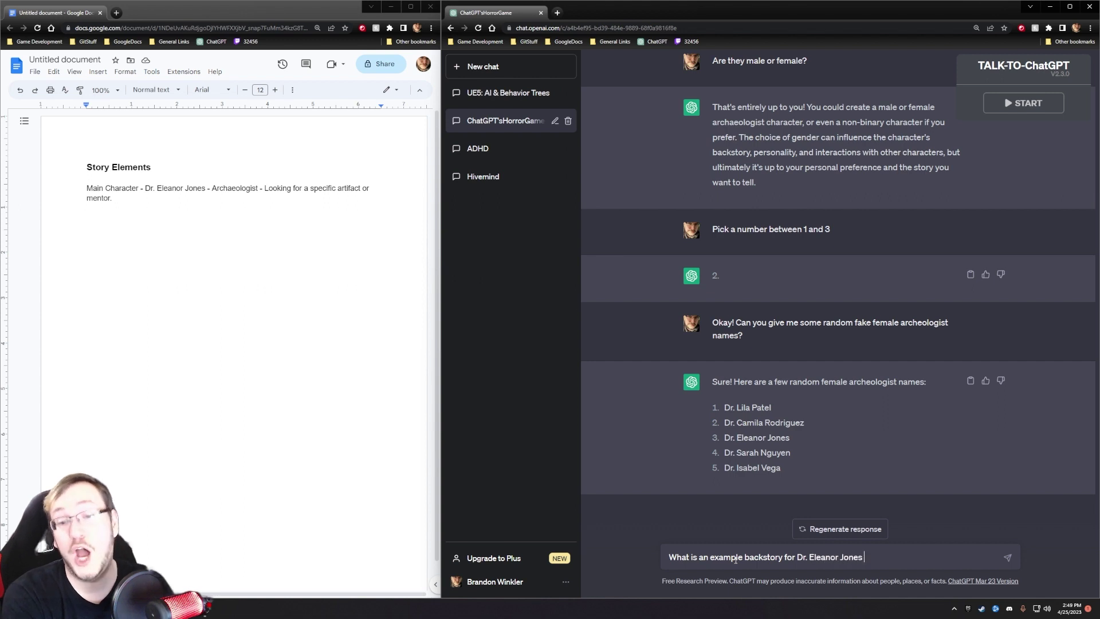
pyautogui.write('the ')
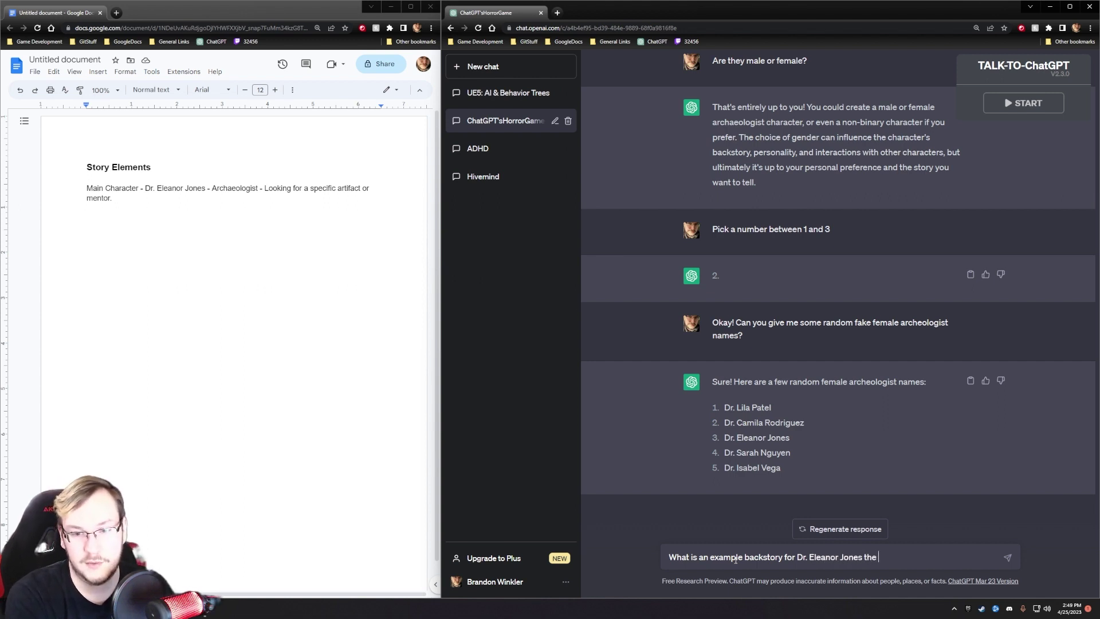
pyautogui.write('archae')
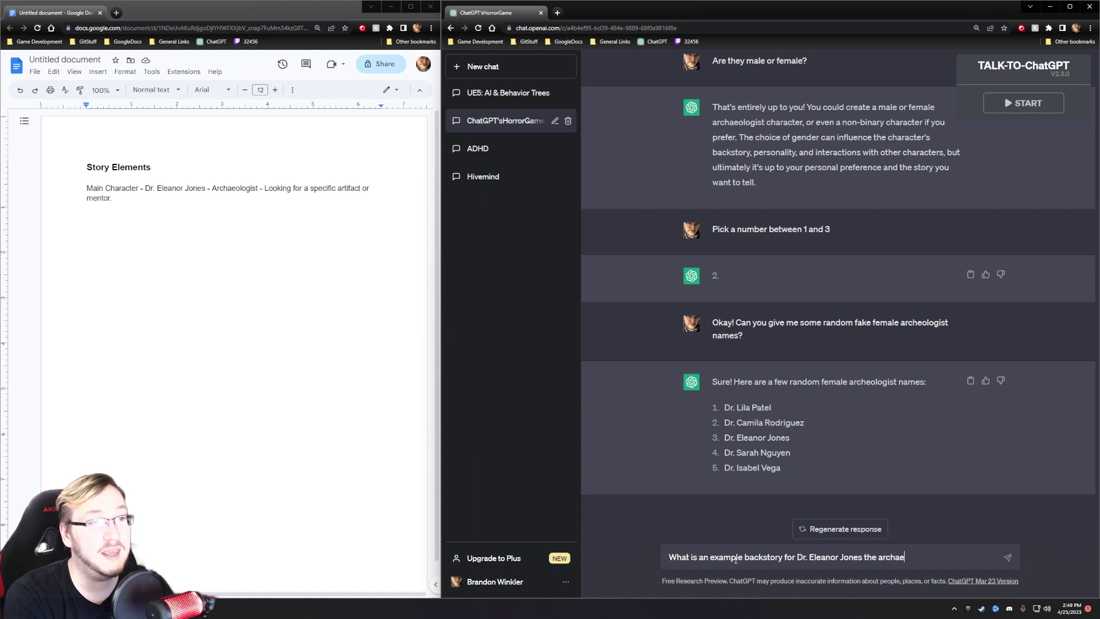
pyautogui.write('ologist')
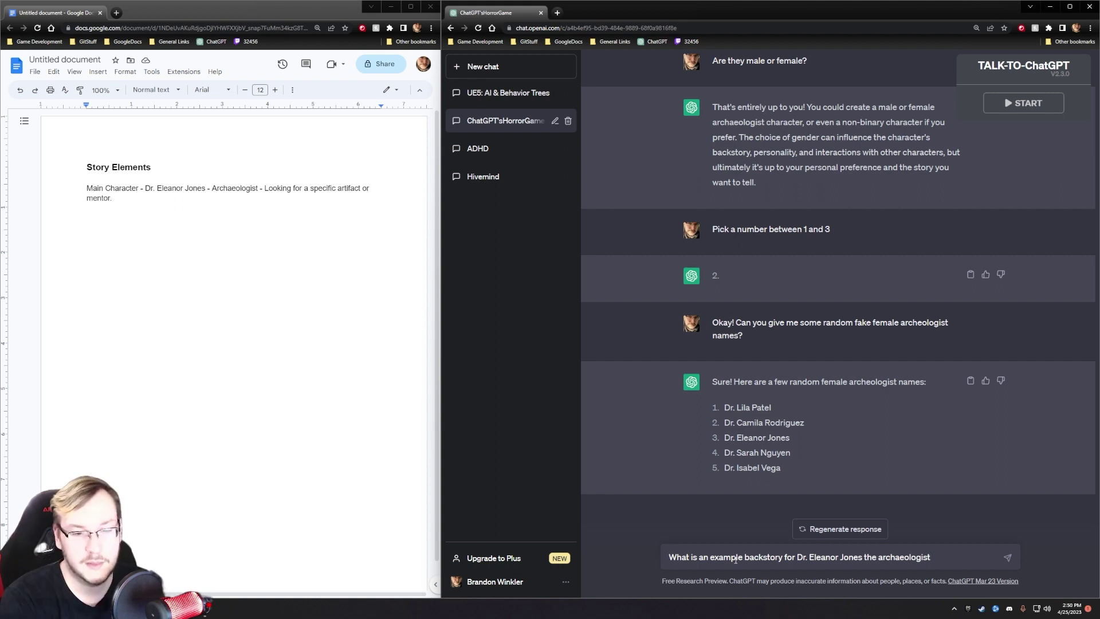
pyautogui.write('that lead her to ')
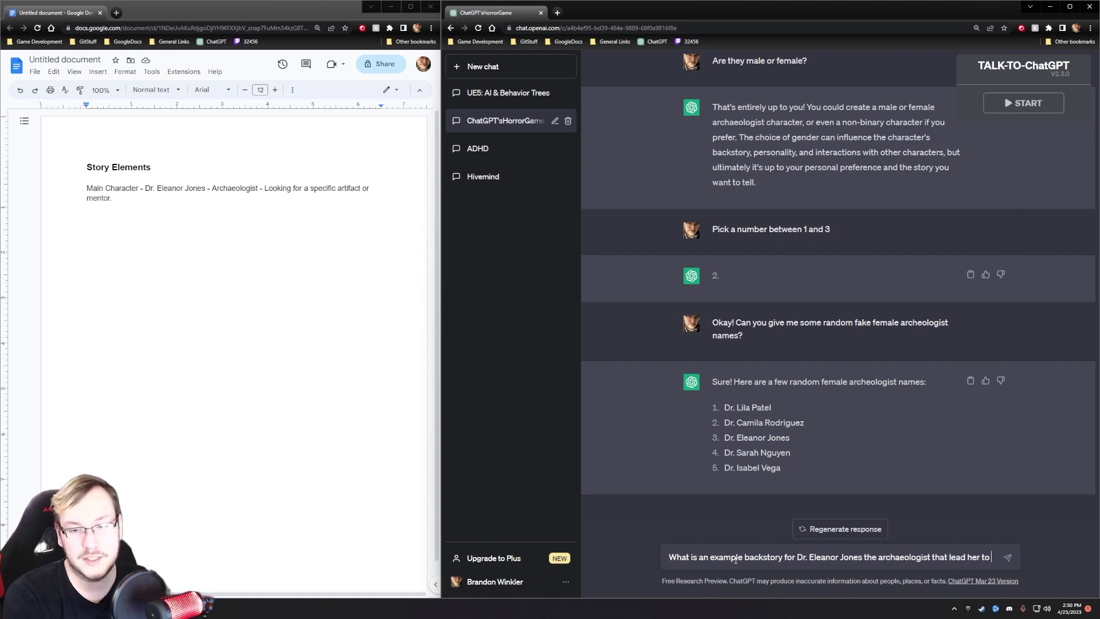
pyautogui.write('eventually go ')
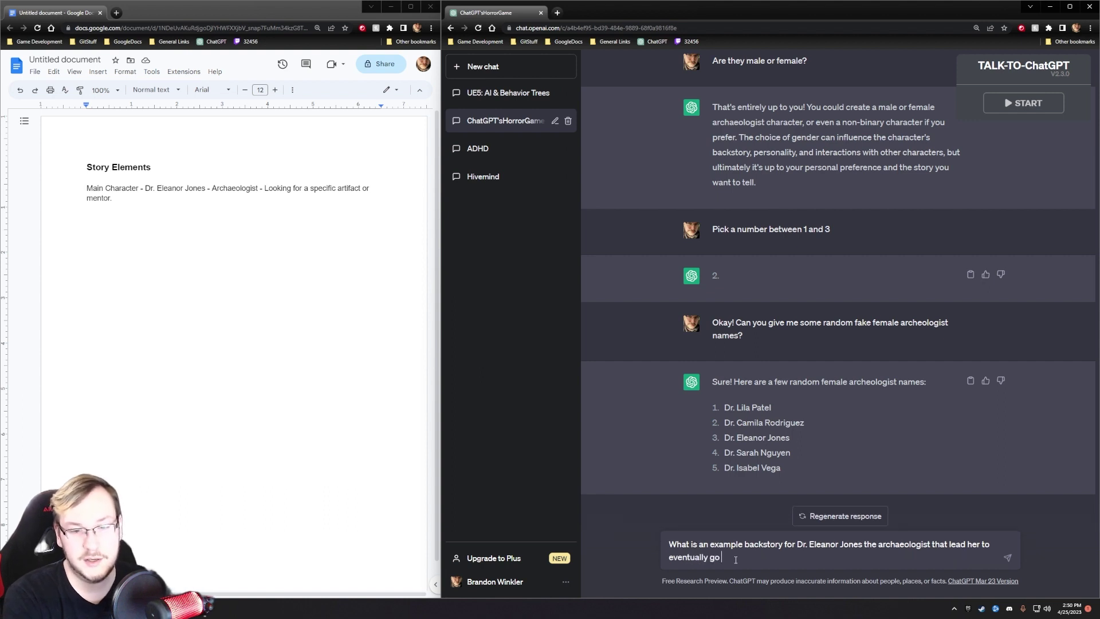
pyautogui.write('into the asylum look')
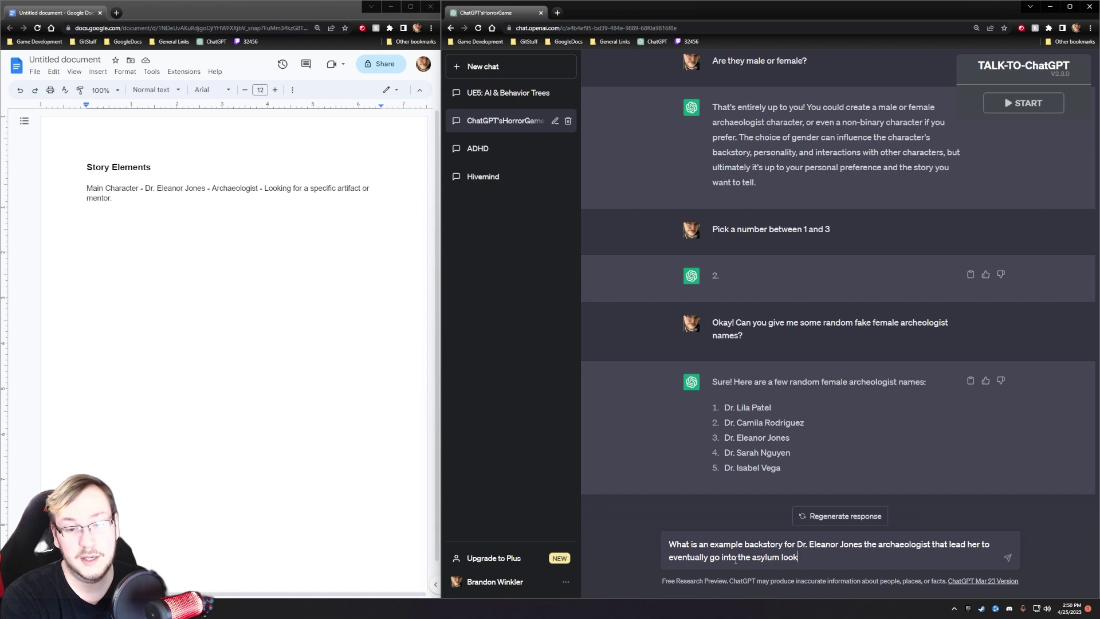
pyautogui.write('ing for ')
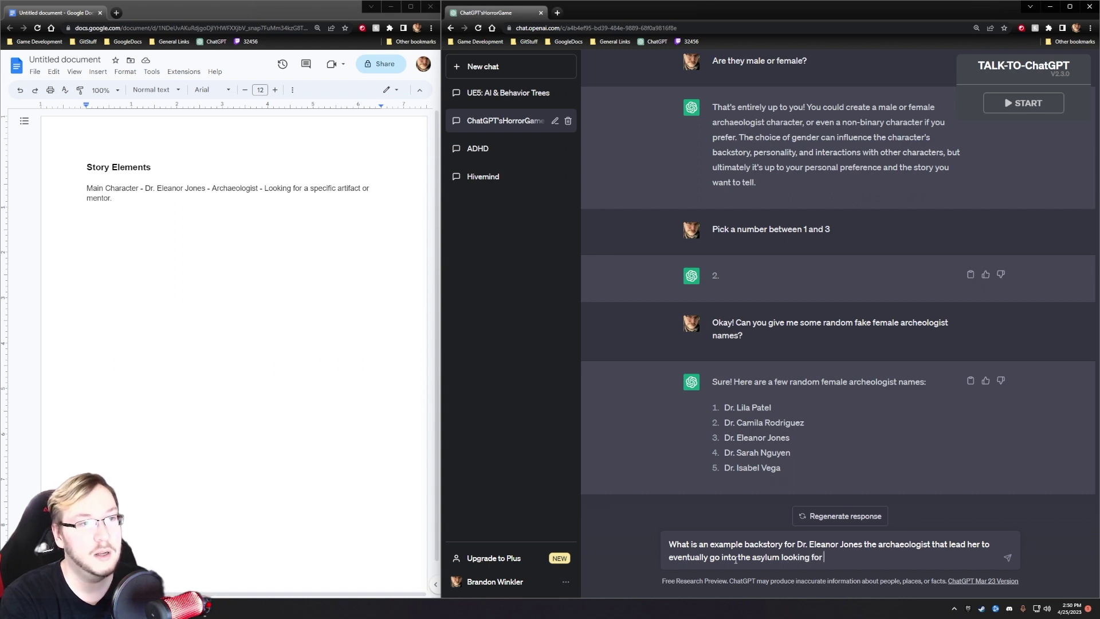
pyautogui.write('a speci')
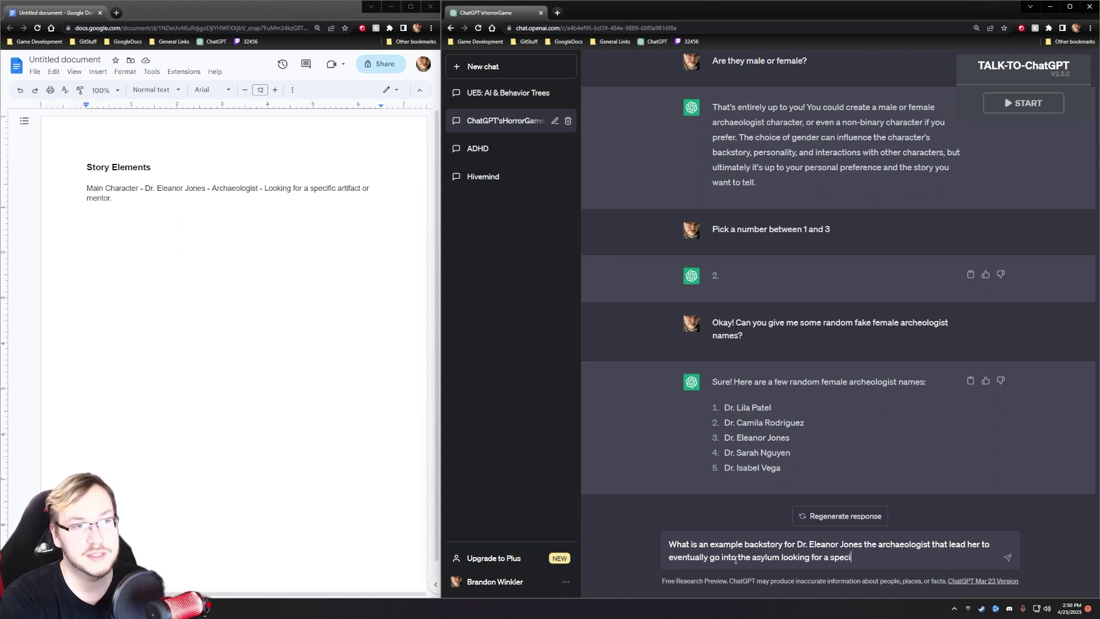
pyautogui.write('fic artifact')
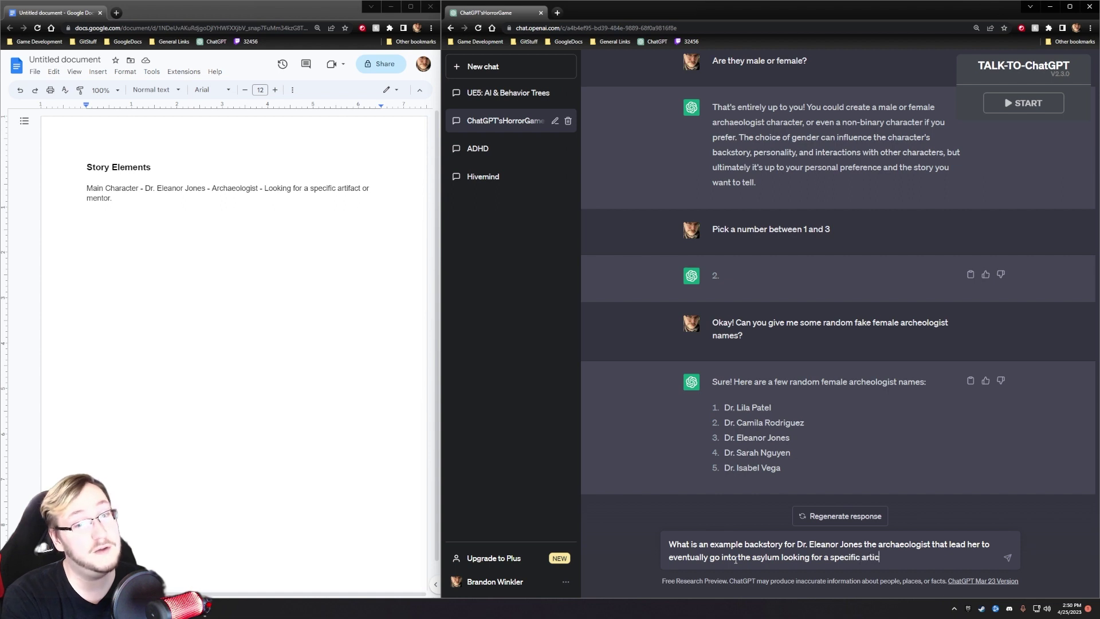
pyautogui.write('.')
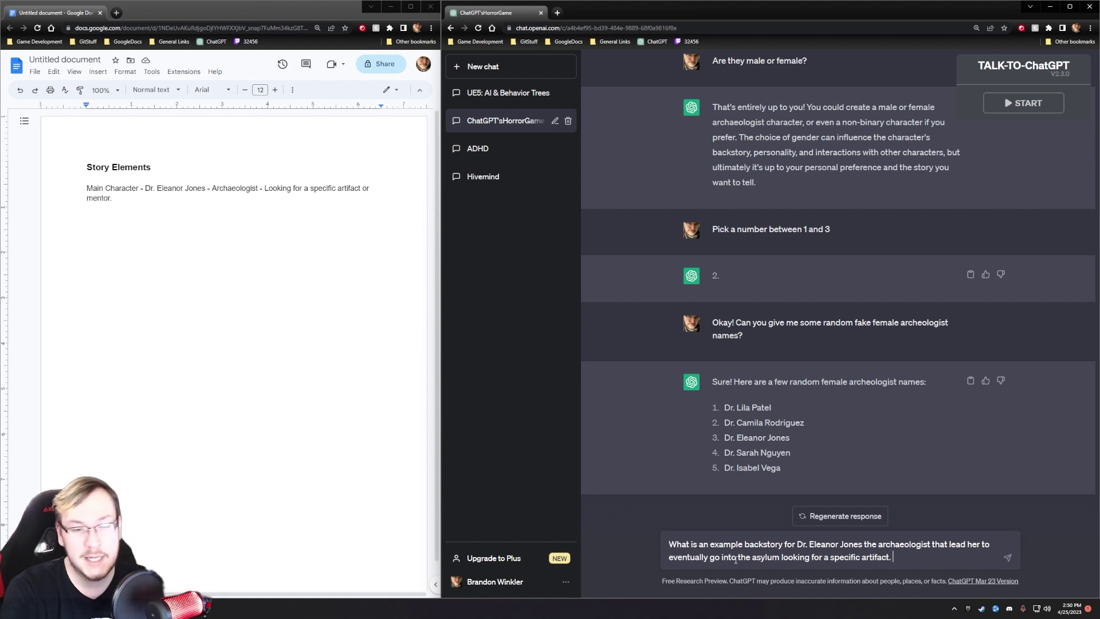
pyautogui.press('Return')
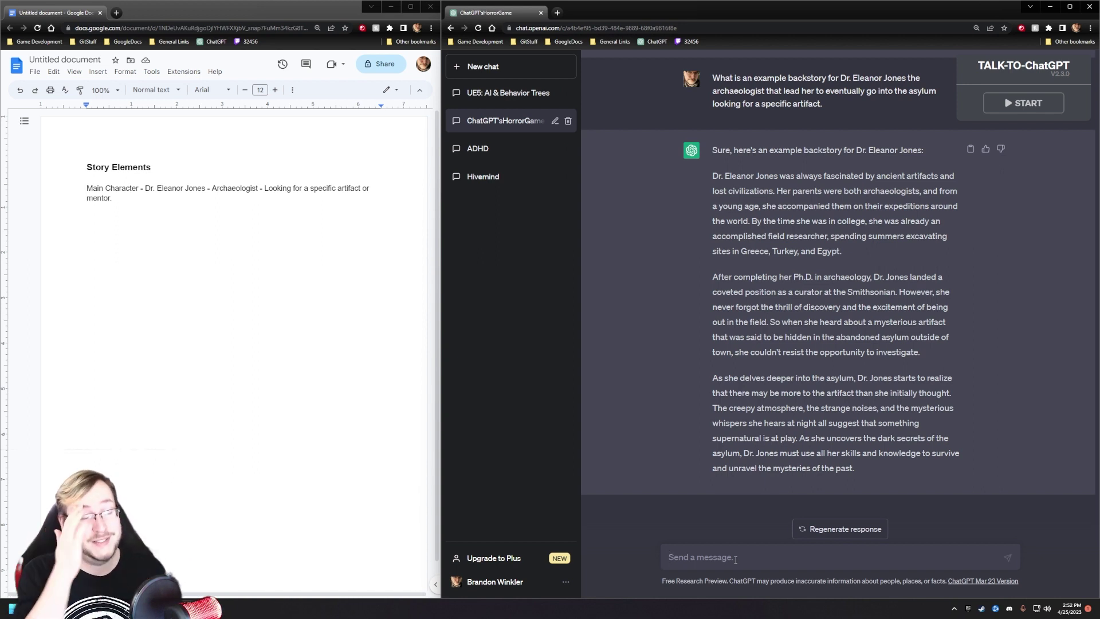
# Paste ChatGPT's three backstory paragraphs without formatting on a new line below the main character line.
pyautogui.moveTo(857, 479); pyautogui.dragTo(713, 172)
pyautogui.hotkey('ctrl', 'c')
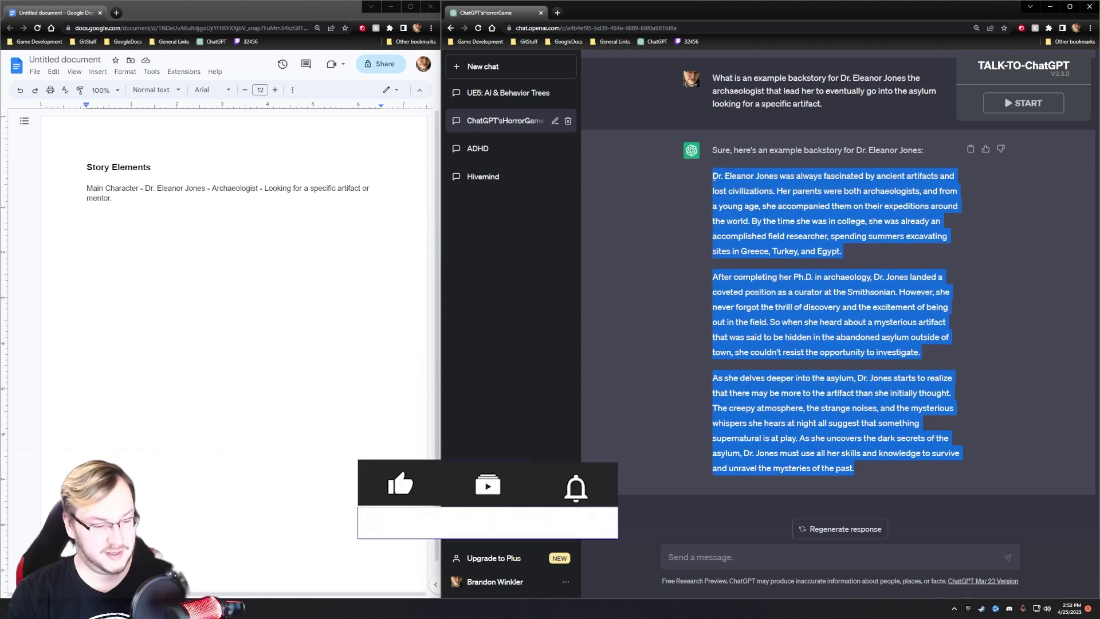
pyautogui.click(157, 261)
pyautogui.press('Return')
pyautogui.press('Return')
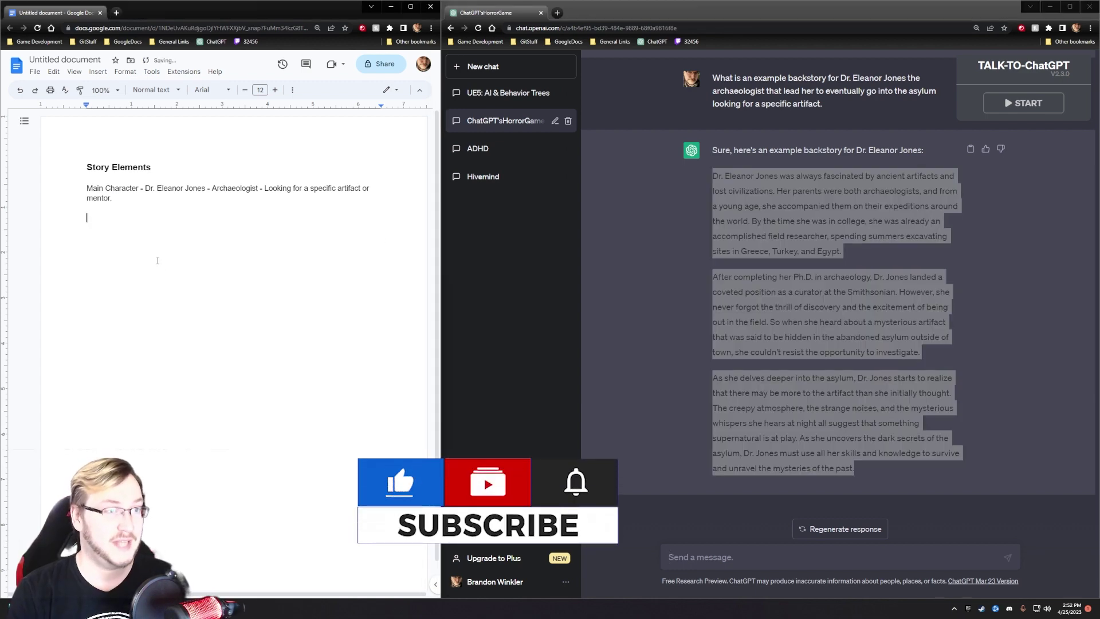
pyautogui.hotkey('ctrl', 'v')
pyautogui.hotkey('ctrl', 'z')
pyautogui.rightClick(147, 241)
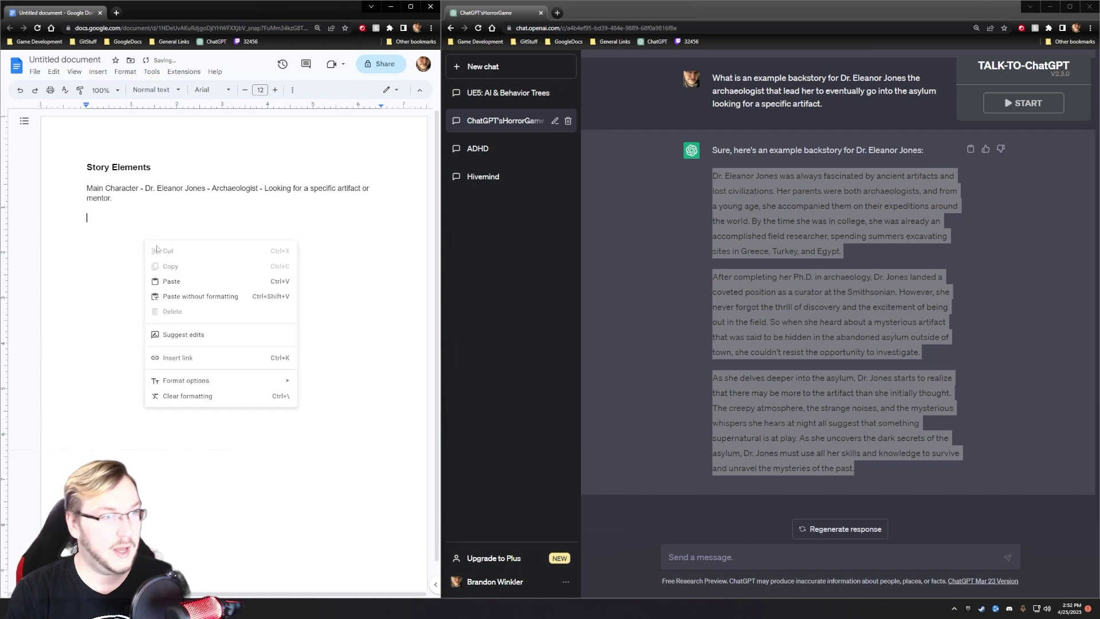
pyautogui.click(197, 295)
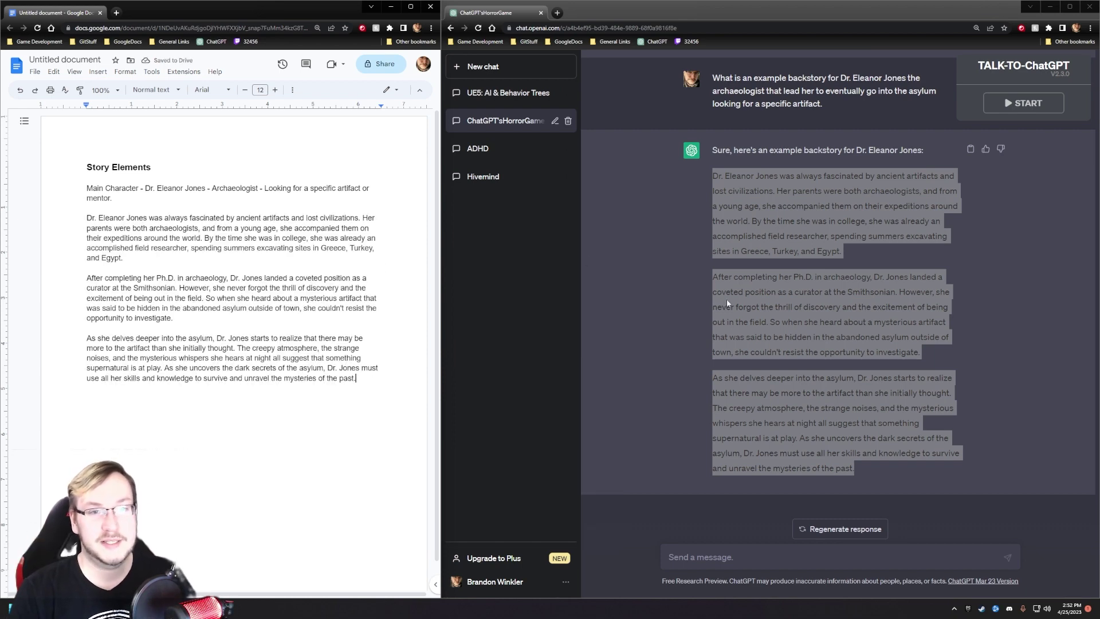
pyautogui.click(748, 285)
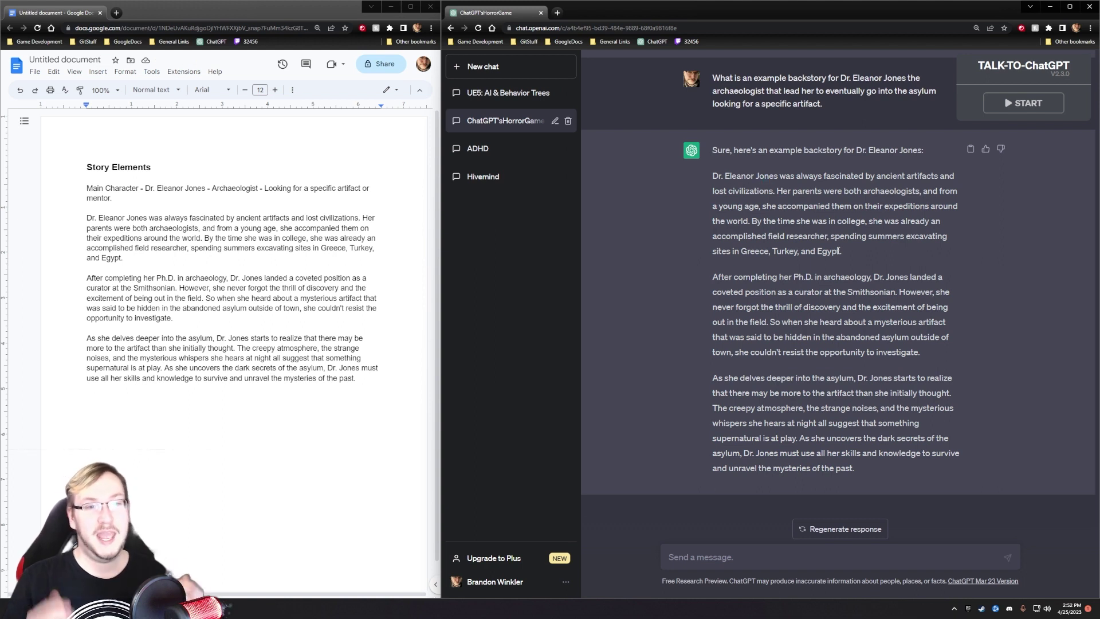
pyautogui.moveTo(949, 346); pyautogui.dragTo(710, 172)
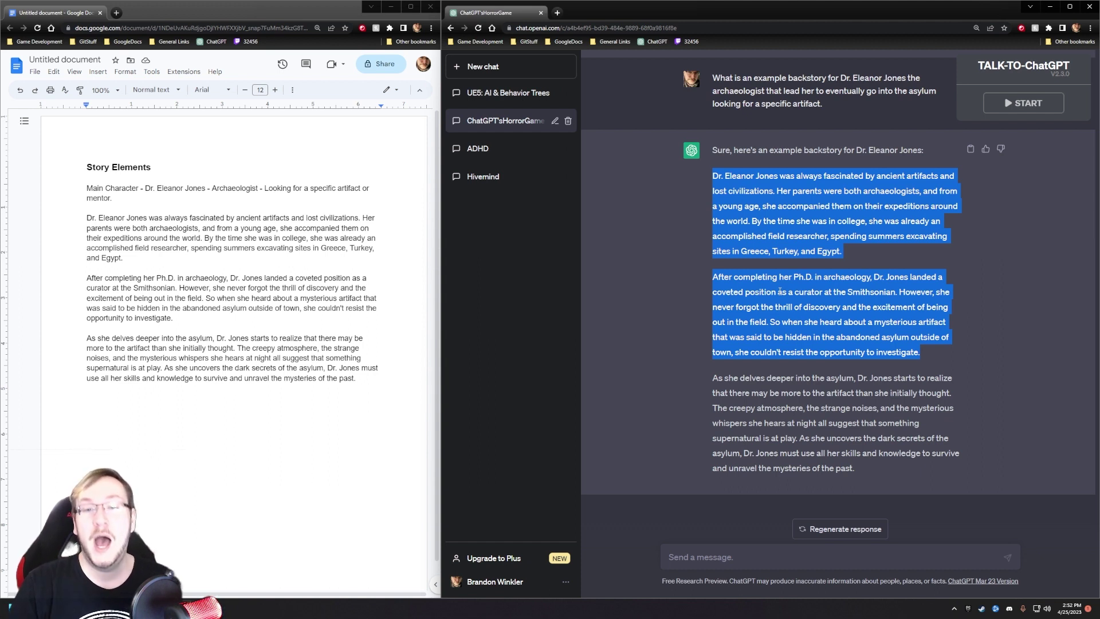
# After reviewing the reply's paragraphs, make 'Main Character' bold in the Story Elements doc.
pyautogui.click(822, 386)
pyautogui.moveTo(870, 468); pyautogui.dragTo(713, 377)
pyautogui.click(784, 427)
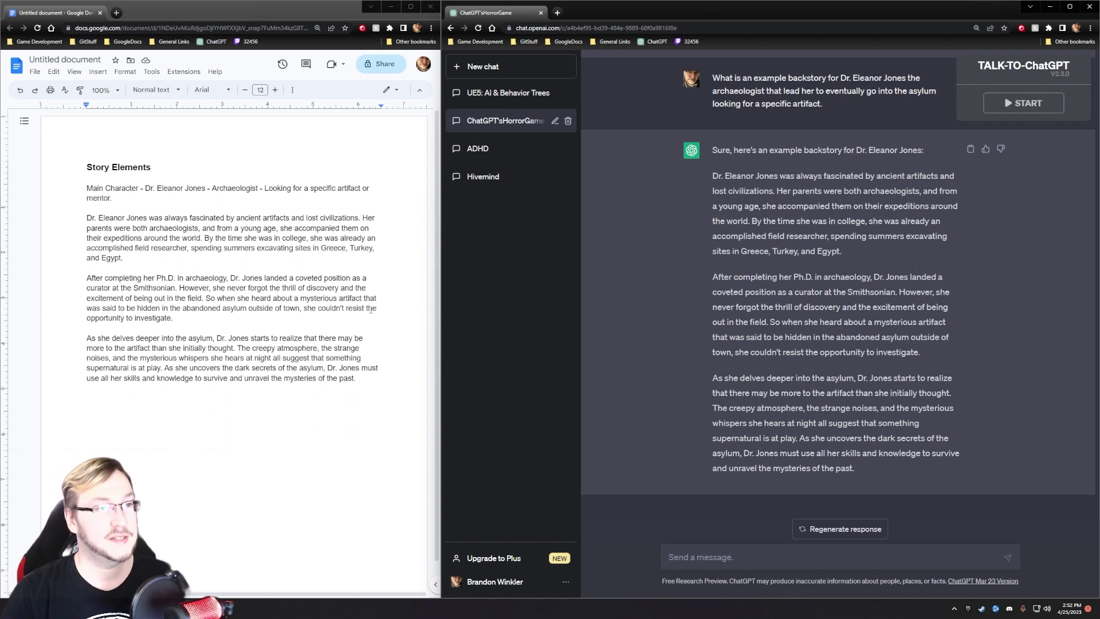
pyautogui.click(106, 193)
pyautogui.doubleClick(109, 189)
pyautogui.moveTo(109, 189); pyautogui.dragTo(90, 185)
pyautogui.hotkey('ctrl', 'b')
pyautogui.click(211, 319)
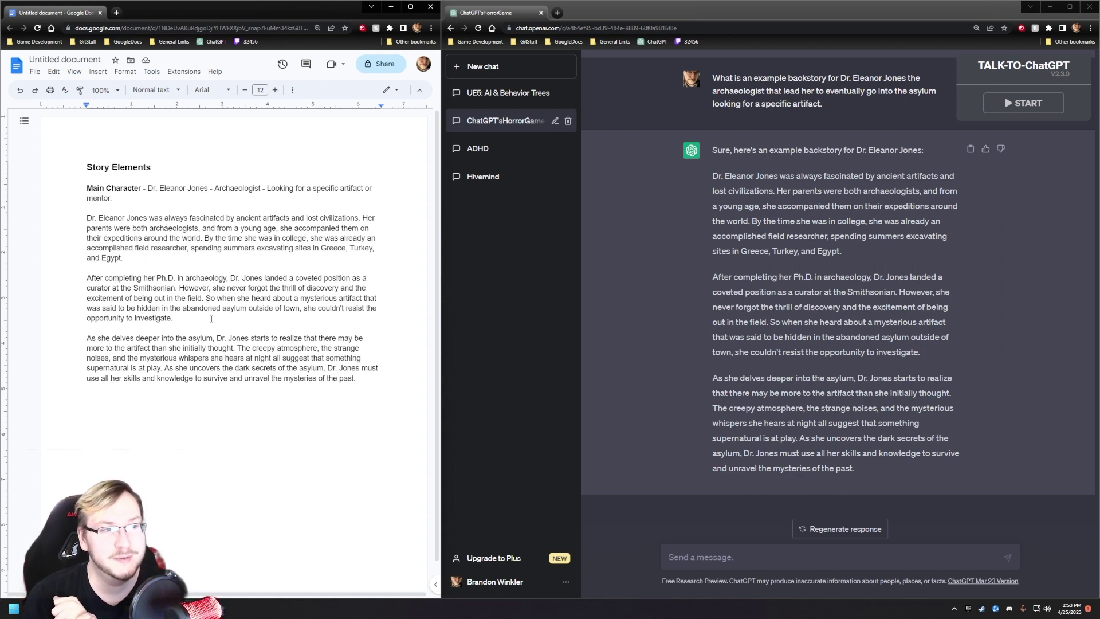
# Start typing a follow-up: 'I love it! What does Dr. Eleanor Jones know about the artifact…'.
pyautogui.click(745, 557)
pyautogui.write('I love it! What doe')
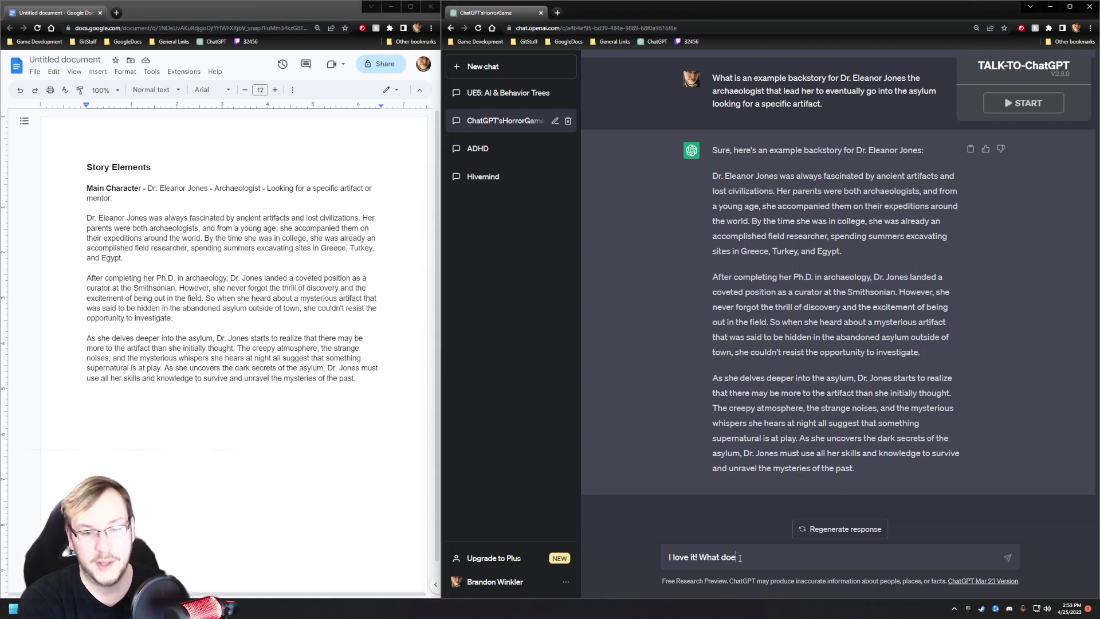
pyautogui.write('s Dr.')
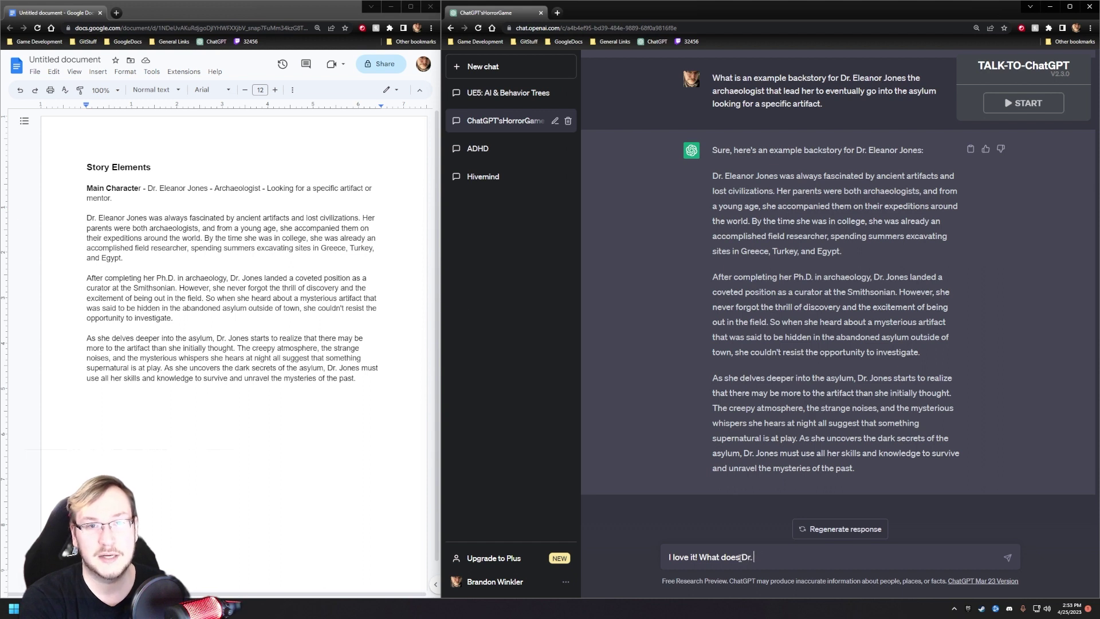
pyautogui.write(' Eleanor Jones ')
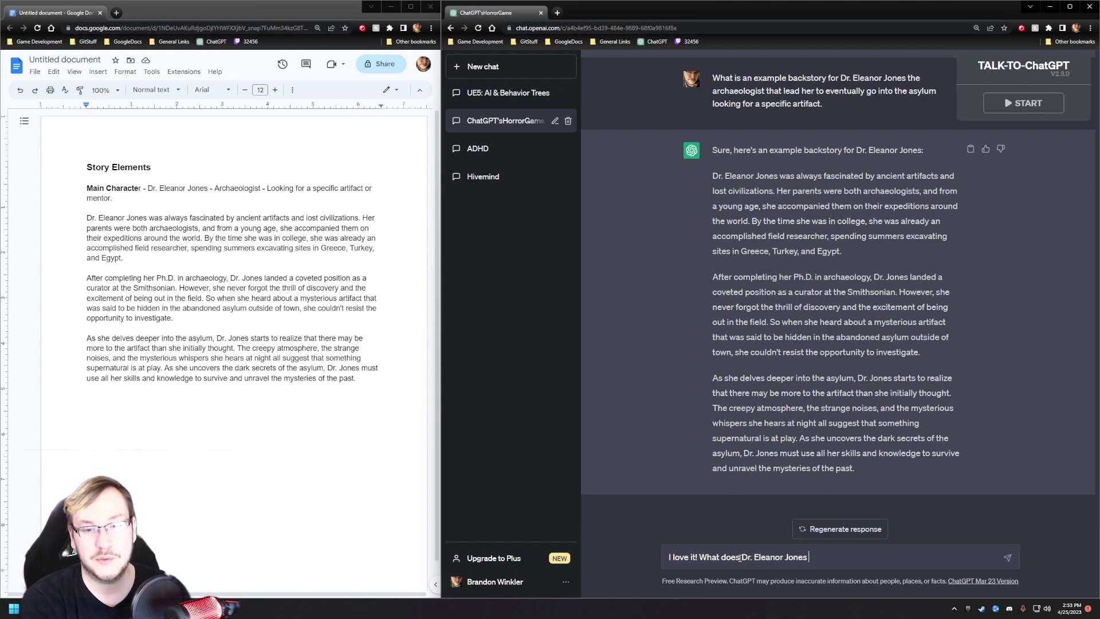
pyautogui.write('know about the arti')
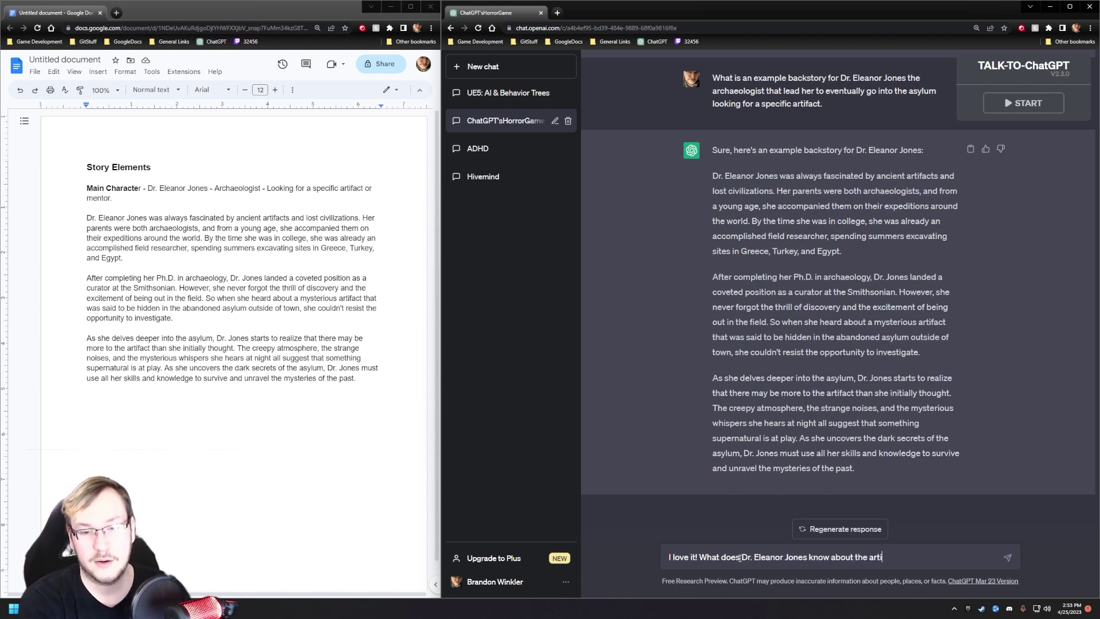
pyautogui.write('ficat leading up to')
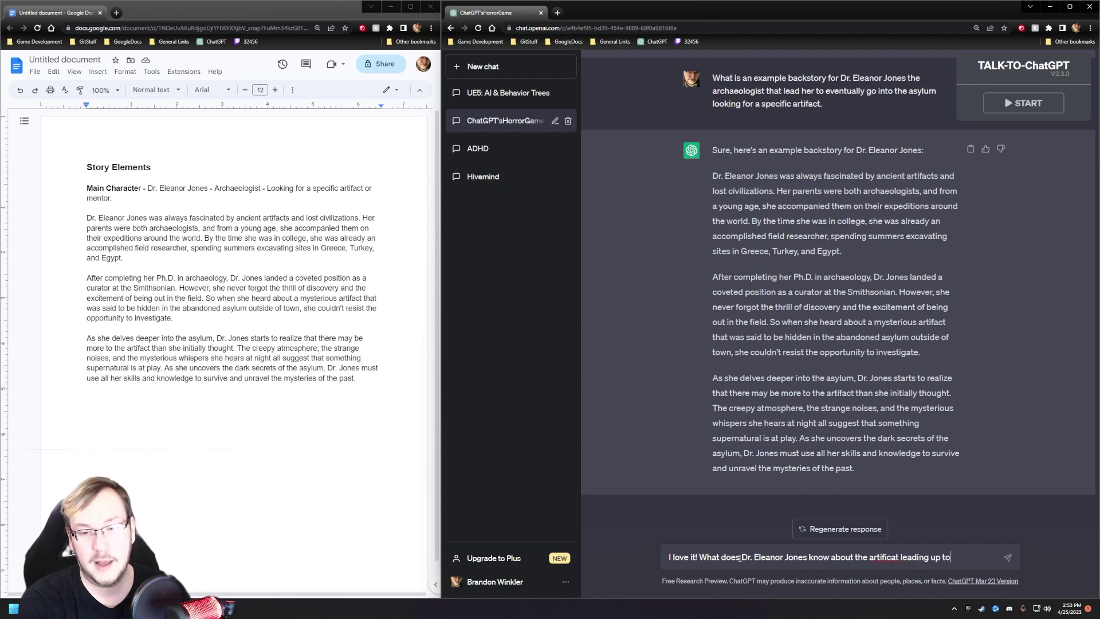
pyautogui.write(' her going to the as')
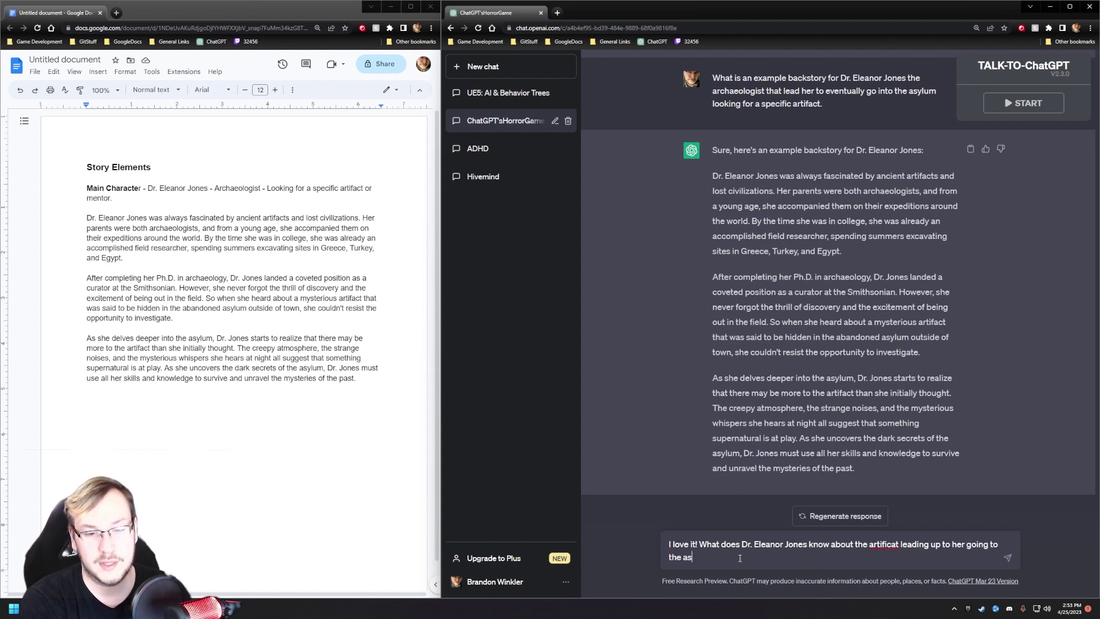
pyautogui.write('ylum? Why is ')
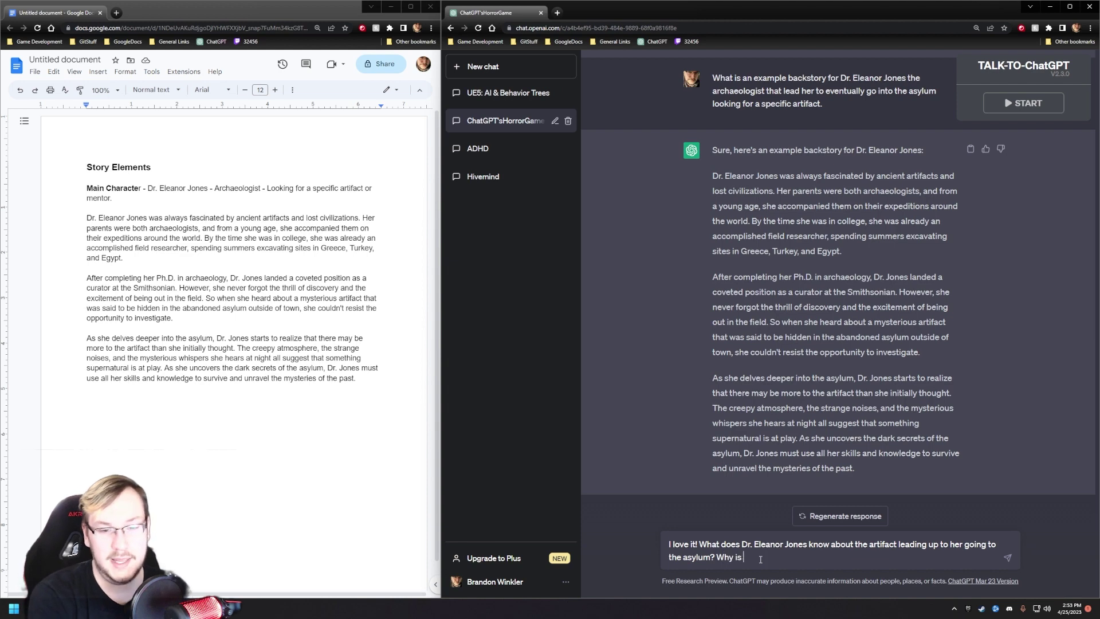
pyautogui.write('she so interested in findin')
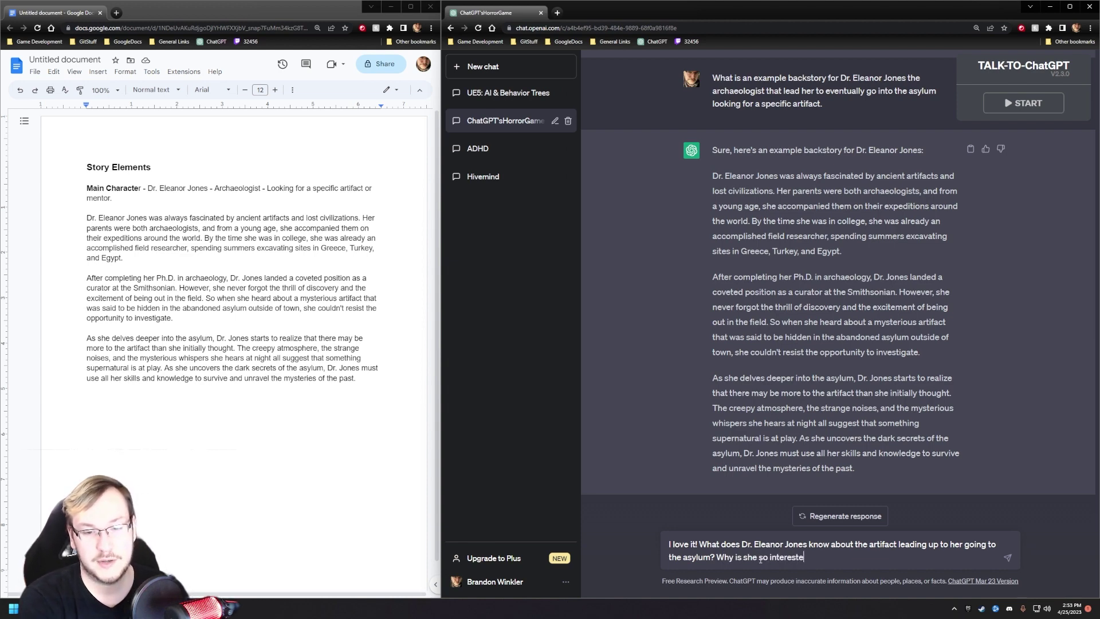
pyautogui.write('g it?')
# Send the artifact follow-up, then type 'And what was the greatest mystery of ancient civilization?'.
pyautogui.press('Return')
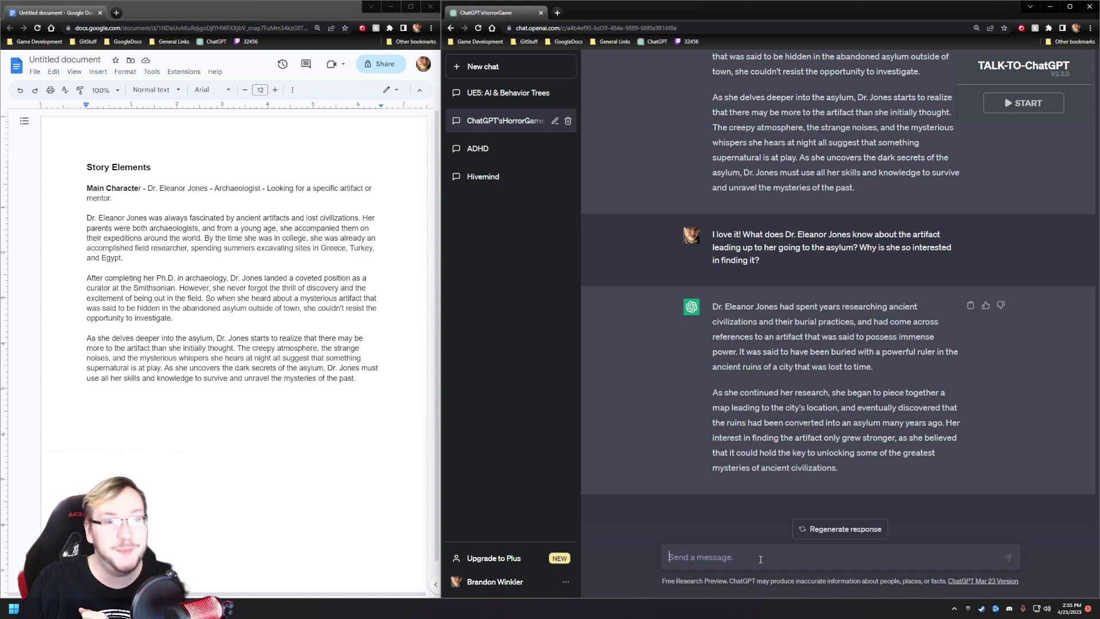
pyautogui.write('And wh')
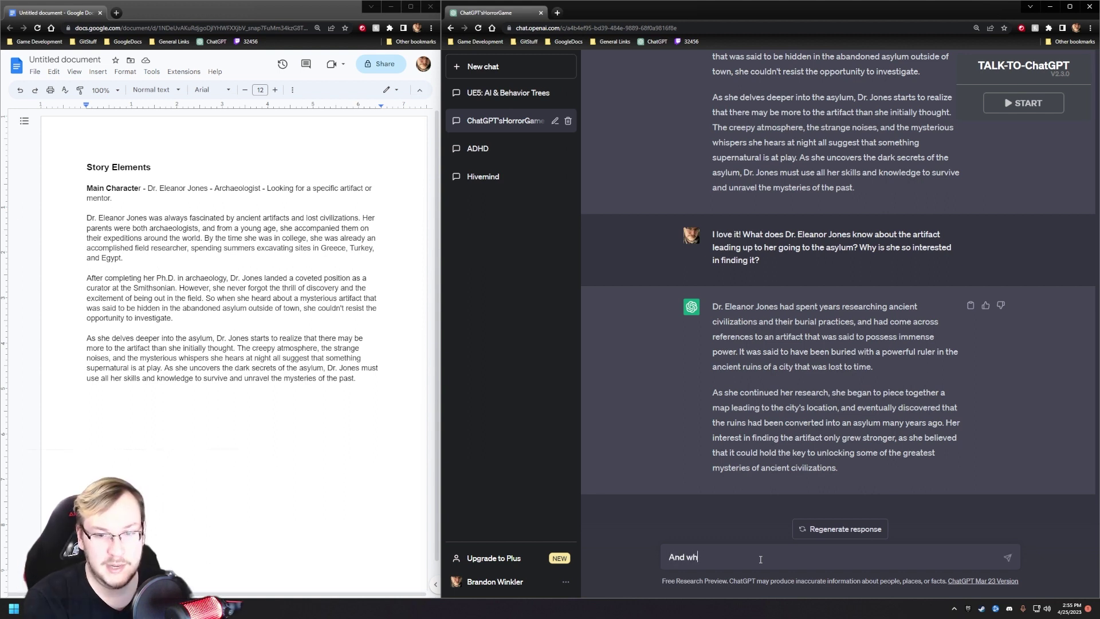
pyautogui.write('at was the great')
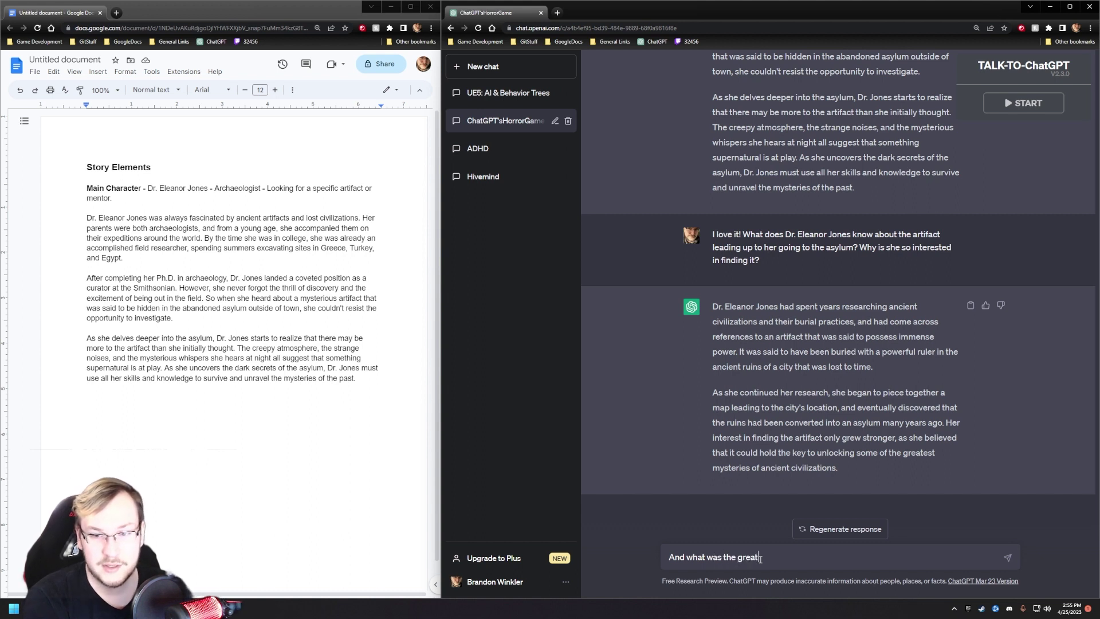
pyautogui.write('est mystery of ')
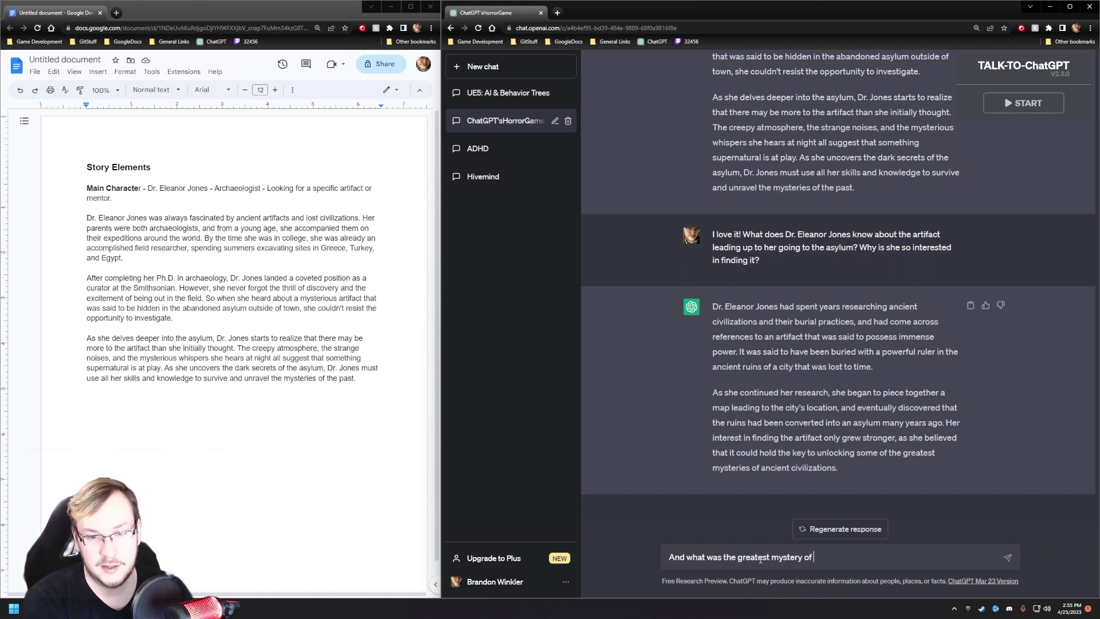
pyautogui.write('ancient civilization?')
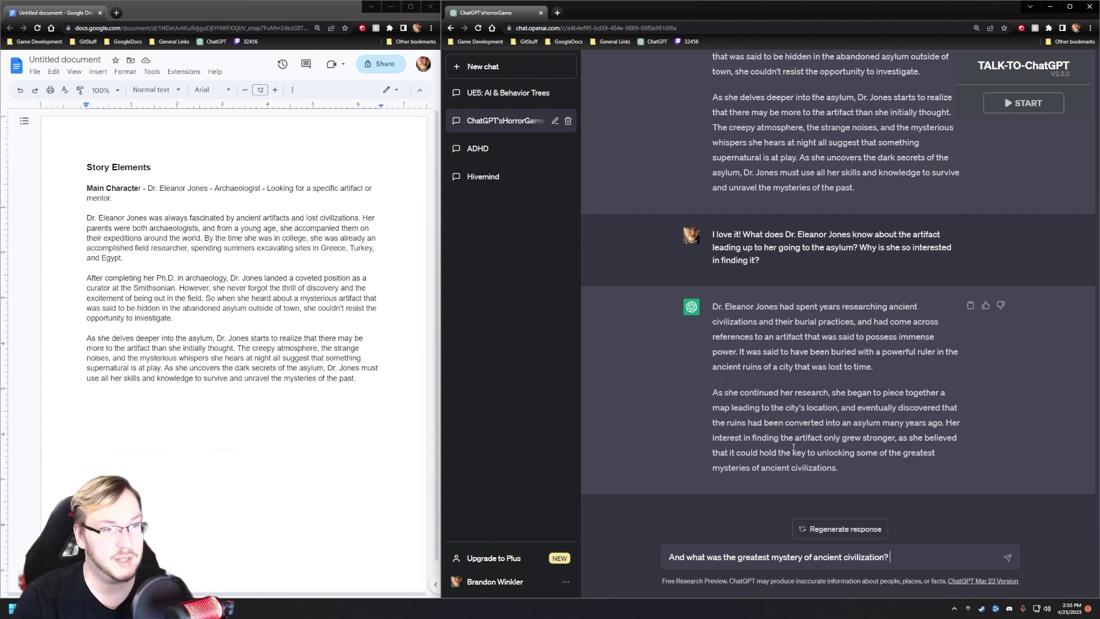
# Copy ChatGPT's reply about Dr. Jones's artifact research.
pyautogui.moveTo(838, 467); pyautogui.dragTo(732, 317)
pyautogui.rightClick(732, 317)
pyautogui.click(745, 324)
# Start a new paragraph after 'mentor.' in the Story Elements doc.
pyautogui.click(367, 377)
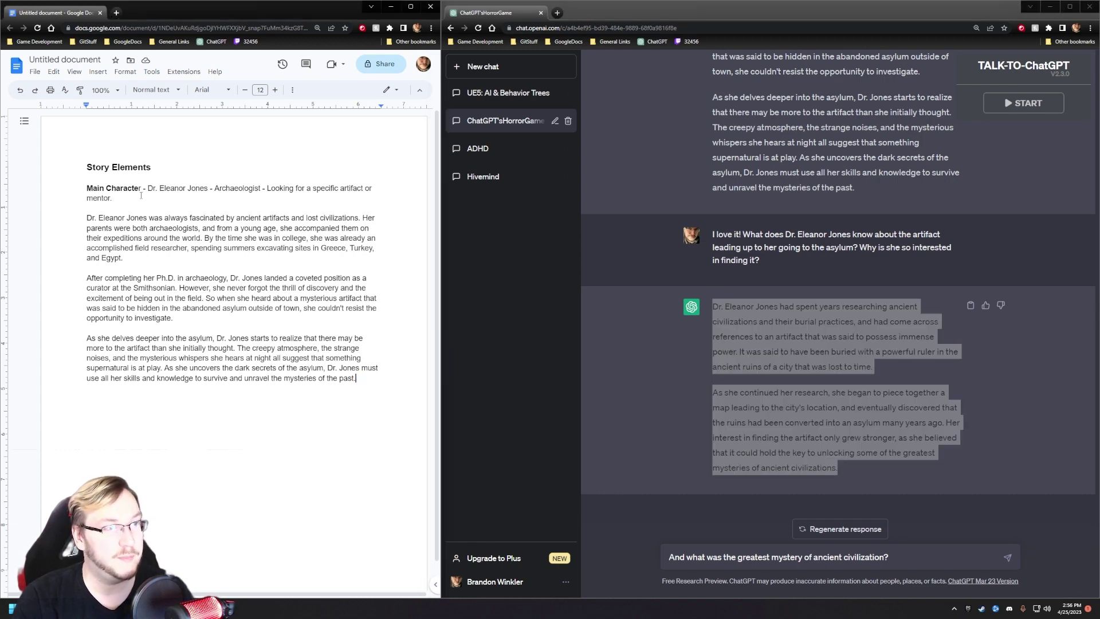
pyautogui.click(146, 205)
pyautogui.press('Return')
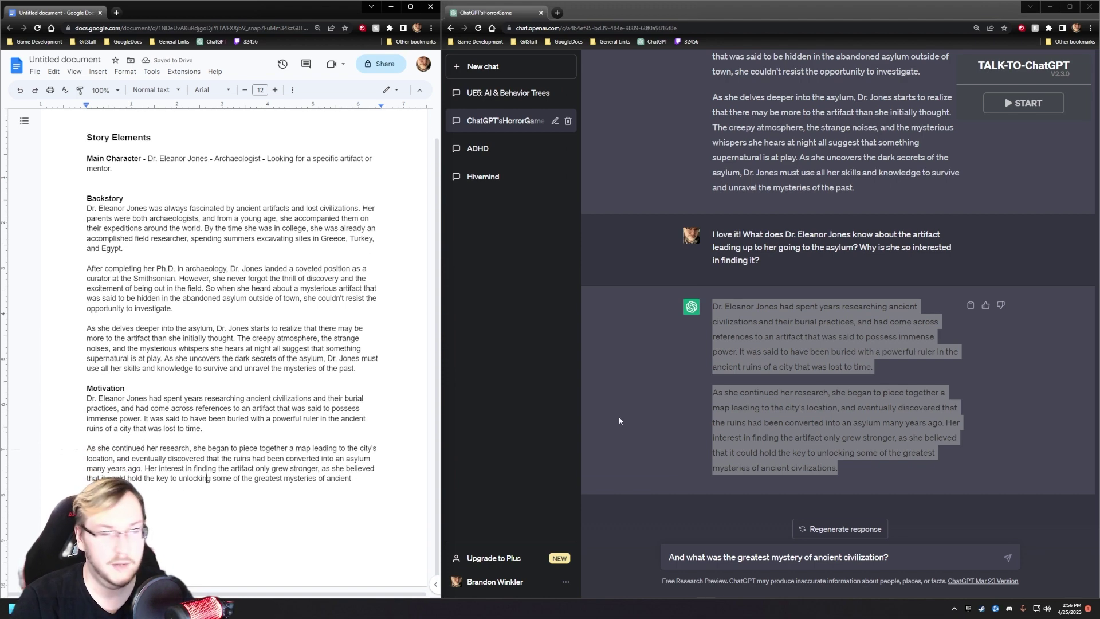
# Send the question about the greatest mystery of ancient civilization.
pyautogui.click(933, 559)
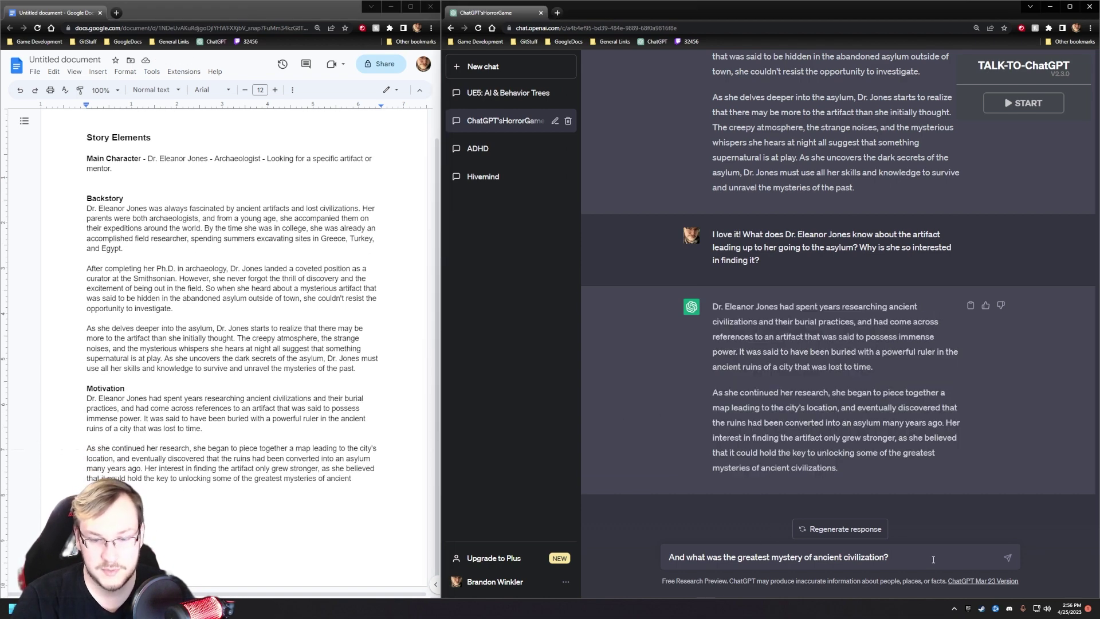
pyautogui.press('Return')
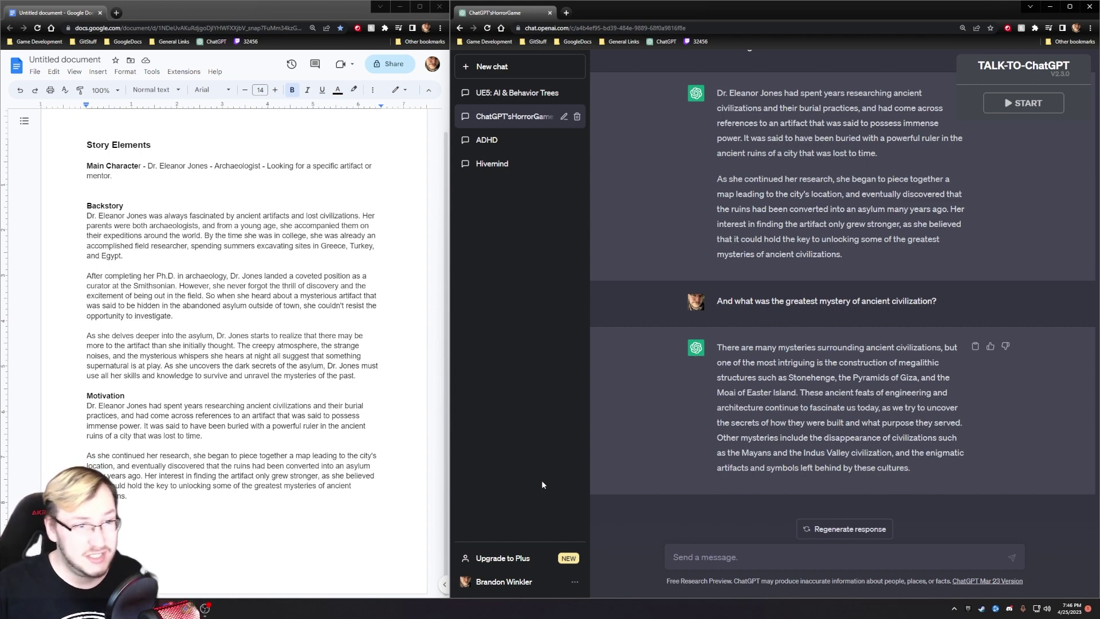
# Type the question 'What are some strengths and weaknesses that…' about Eleanor.
pyautogui.write('What are some strengths and weaknesses that')
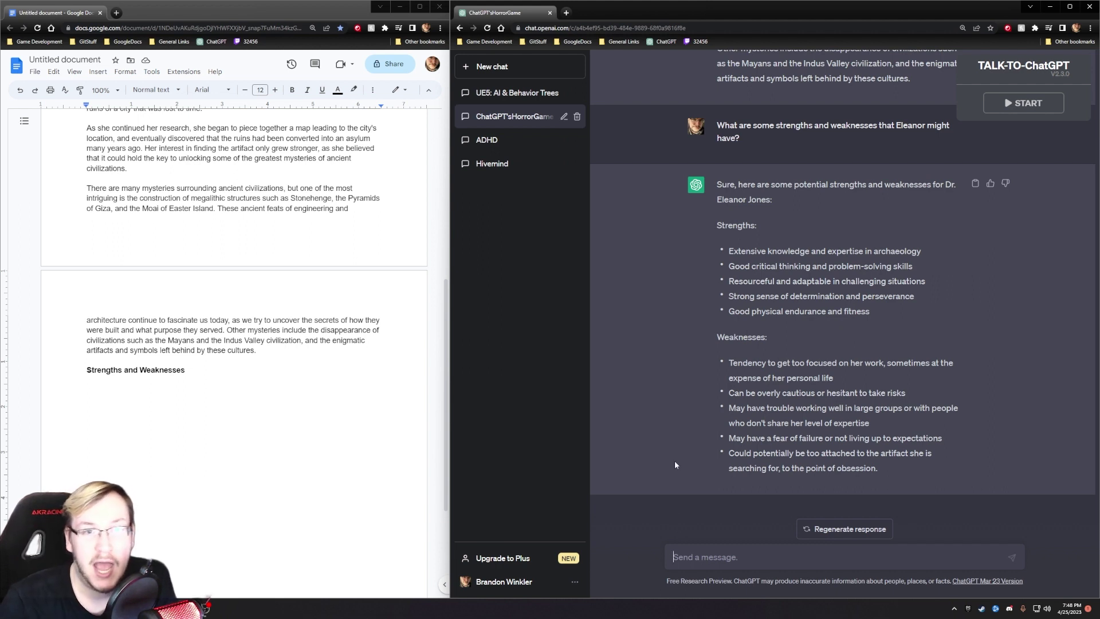
# Copy ChatGPT's list of Eleanor's strengths and weaknesses.
pyautogui.moveTo(886, 473); pyautogui.dragTo(710, 229)
pyautogui.click(678, 438)
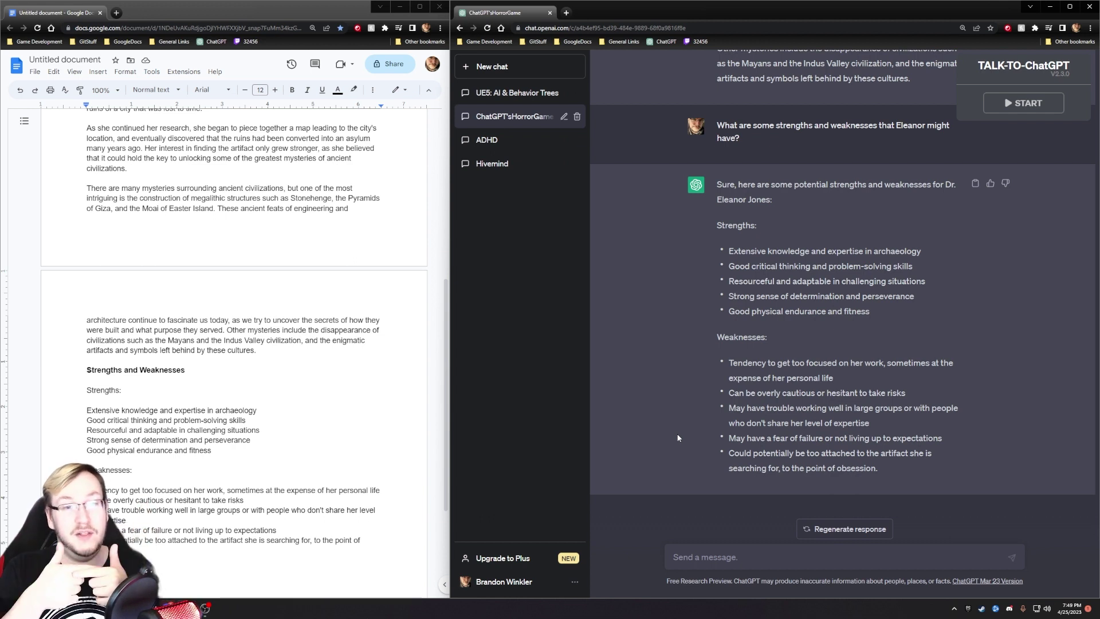
# Type 'What could potential main antagonists be in this game?' and correct the 'antagonists' misspelling.
pyautogui.write('What could potential ')
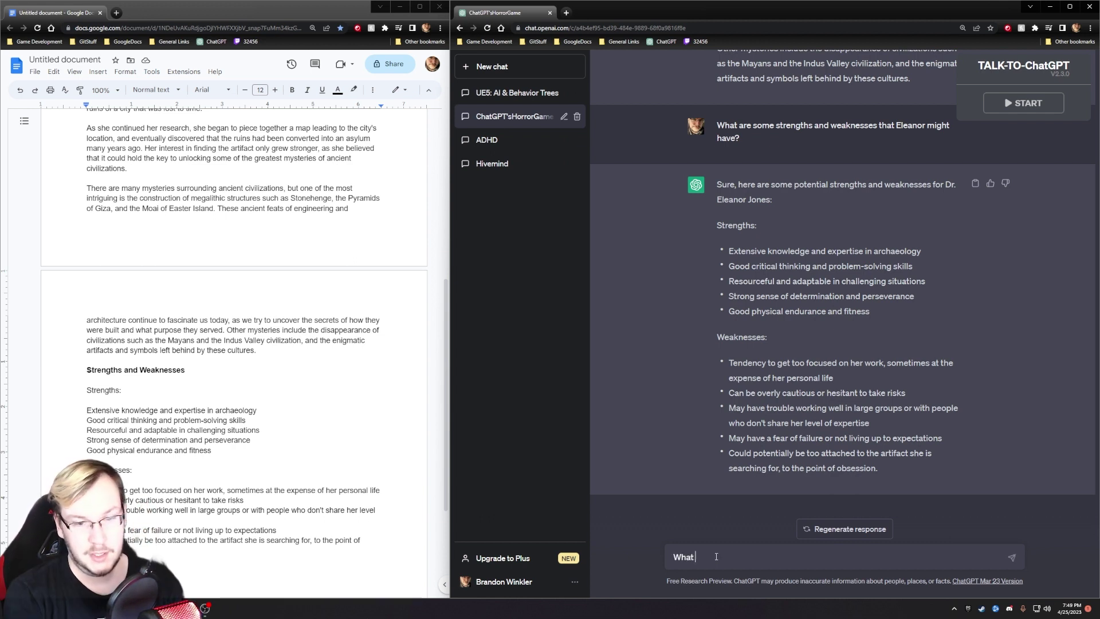
pyautogui.write('mai')
pyautogui.press('BackSpace')
pyautogui.press('BackSpace')
pyautogui.press('BackSpace')
pyautogui.write('main antaganists be in this game?')
pyautogui.rightClick(783, 559)
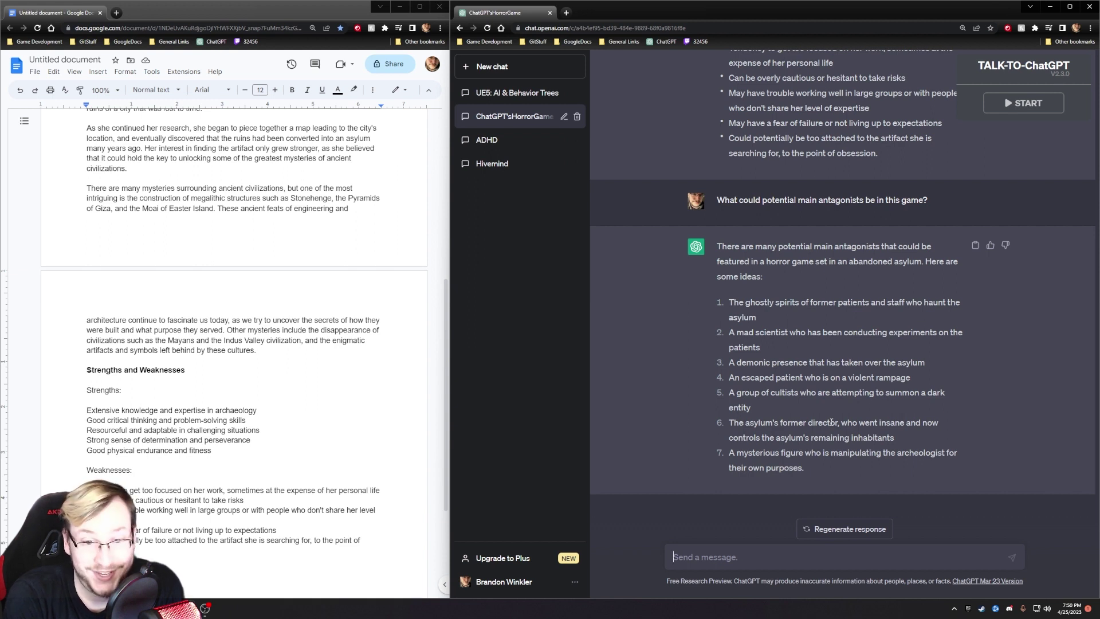
# Ask ChatGPT for 'a mixtures of 2, 3, and 7' of the antagonist ideas.
pyautogui.write('Lets do a ')
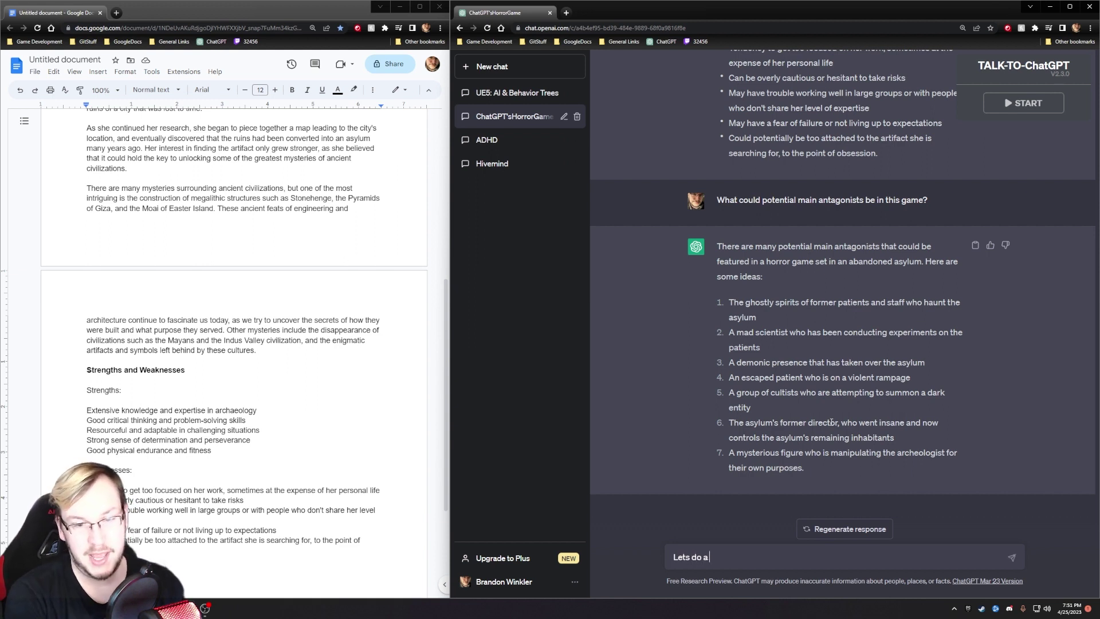
pyautogui.write('mixtures of 2')
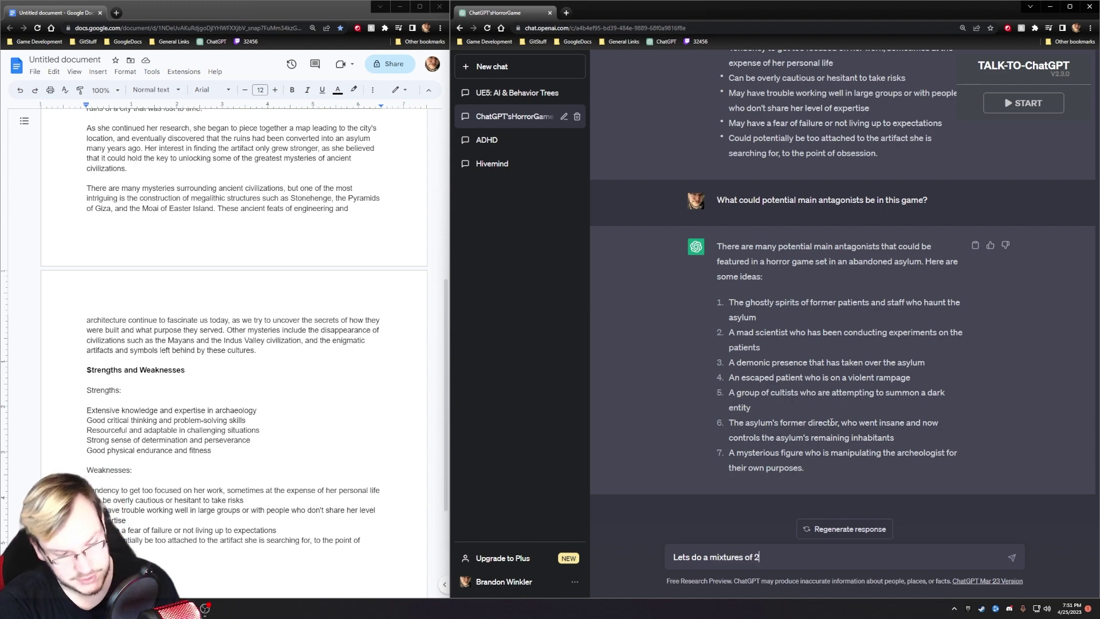
pyautogui.write(', 3, and 7')
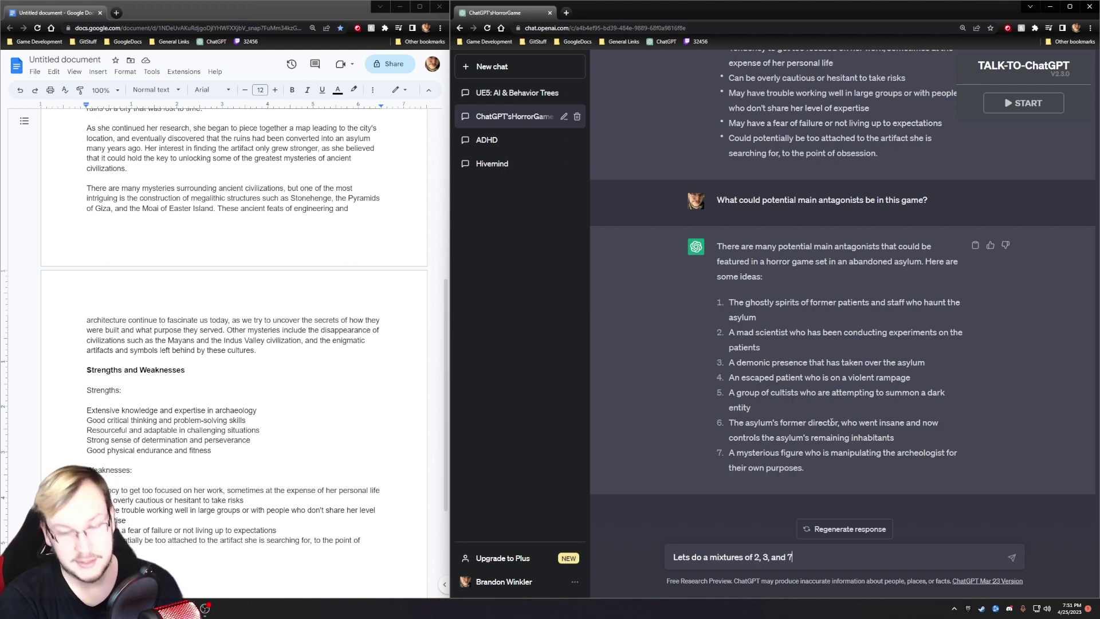
pyautogui.press('Return')
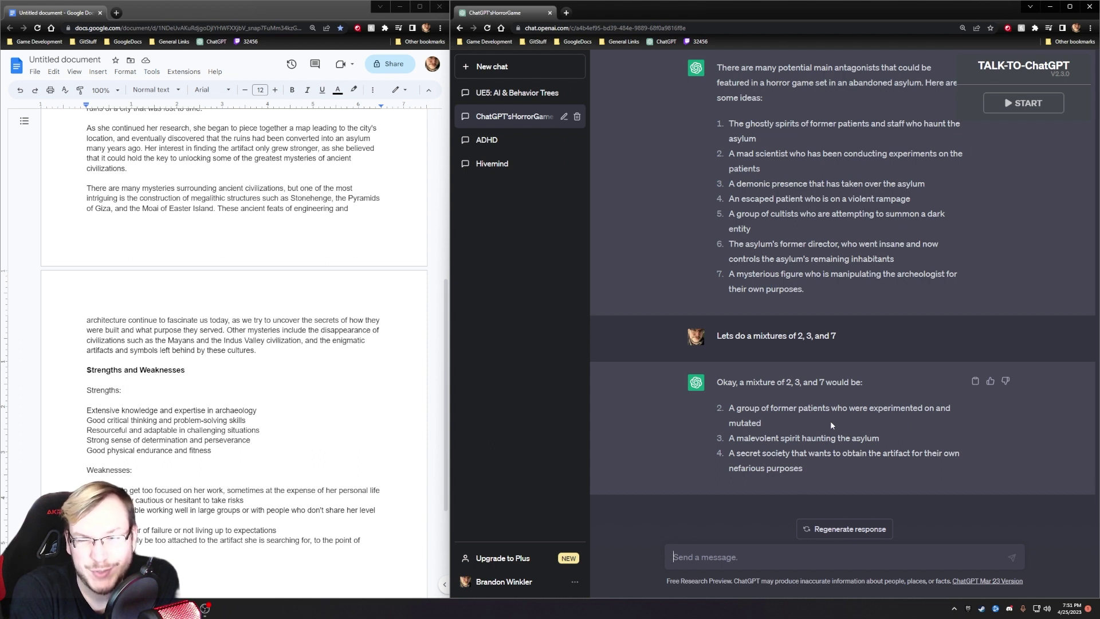
# Type the twist: the apparent mad scientist antagonist is secretly controlled by a demonic presence.
pyautogui.write("Let's ")
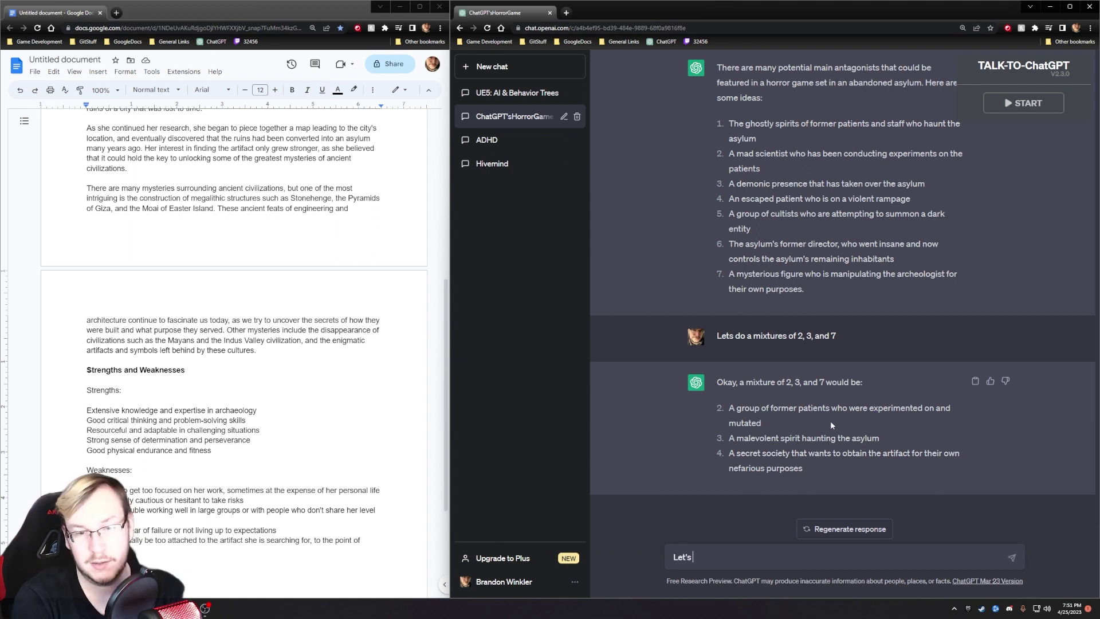
pyautogui.write('have the main anta')
pyautogui.write('gaonist appear ')
pyautogui.write('to be the mad')
pyautogui.write(' scientist bu')
pyautogui.write("t actually he's")
pyautogui.write(' being controlled b')
pyautogui.write('y a demonic prese')
pyautogui.write('nce in the asy')
pyautogui.write('lum that we slowly ')
pyautogui.write('start to unve')
pyautogui.write('il as we play th')
pyautogui.write('e game. We also find')
pyautogui.write(' out that we are being ')
pyautogui.write('manipulate')
pyautogui.write('d by a mysteriou')
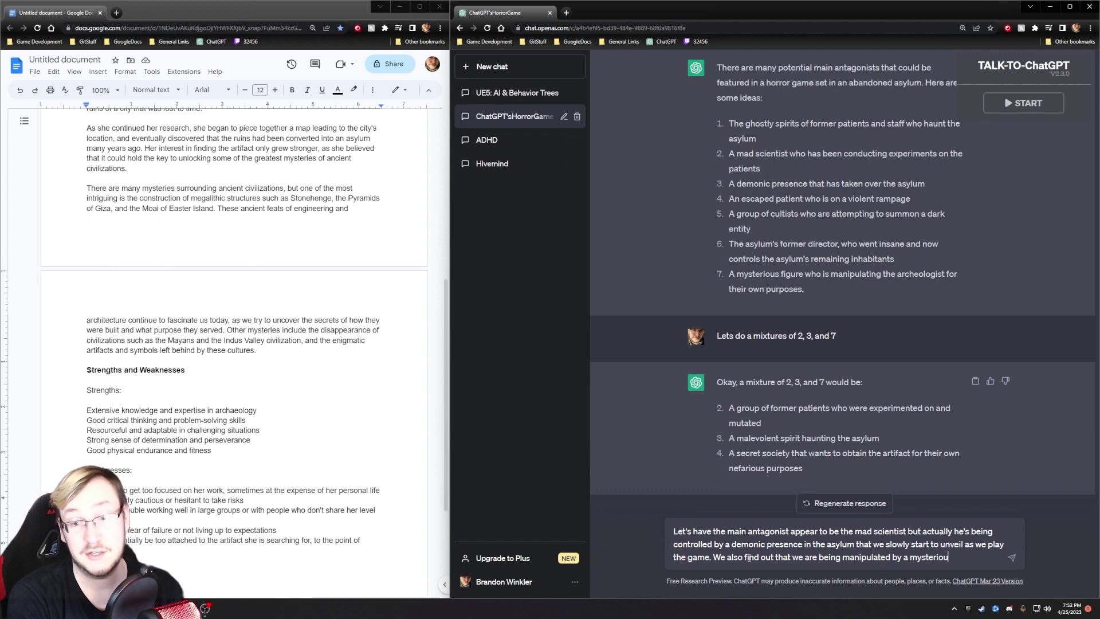
pyautogui.write('s figure.')
# Send the antagonist twist, then ask 'Can you give me an example of that'.
pyautogui.press('Return')
pyautogui.write('Can you g')
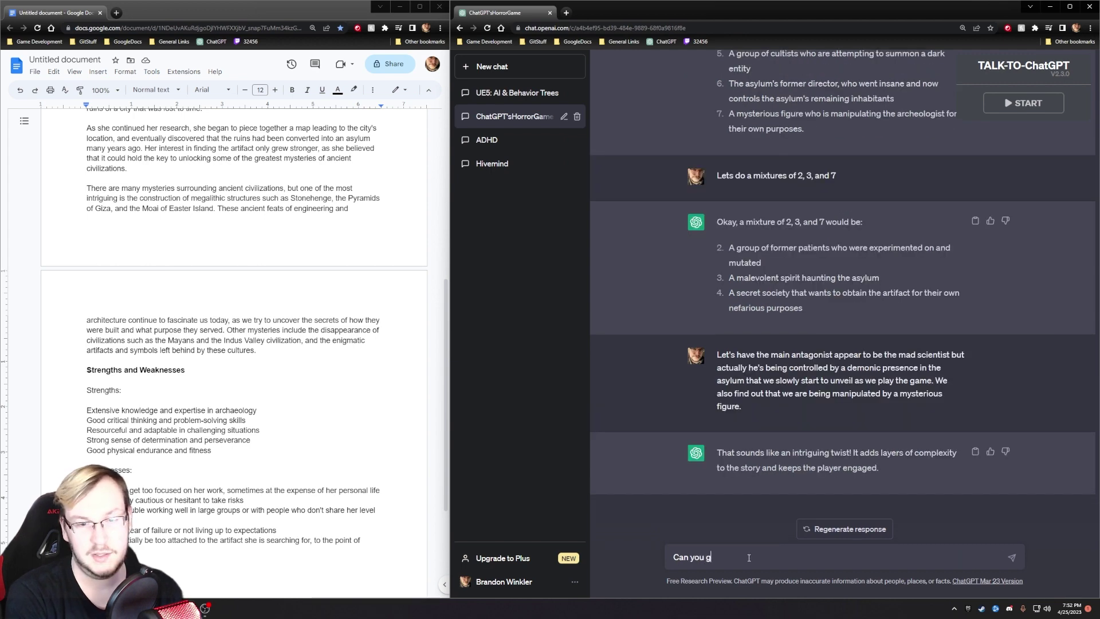
pyautogui.write('ive me an example of t')
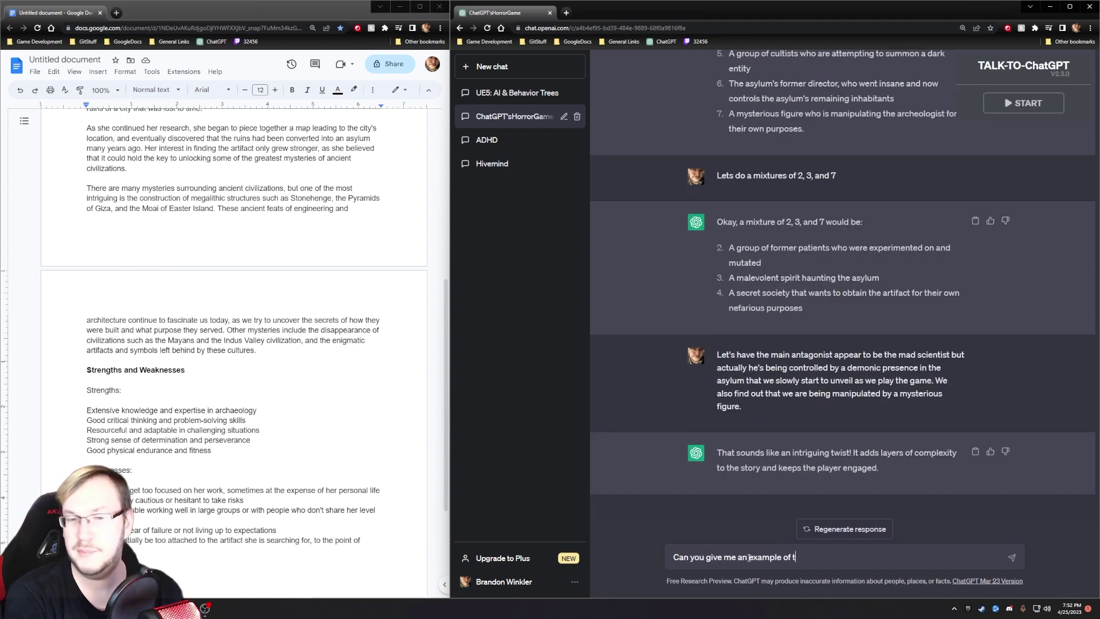
pyautogui.write('hat')
pyautogui.press('Return')
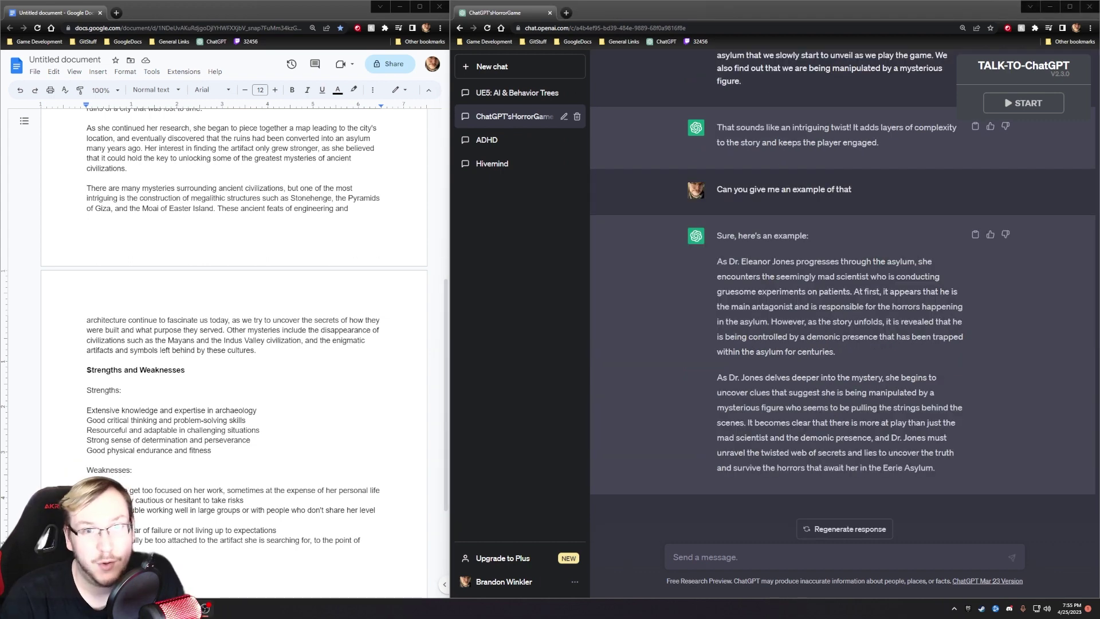